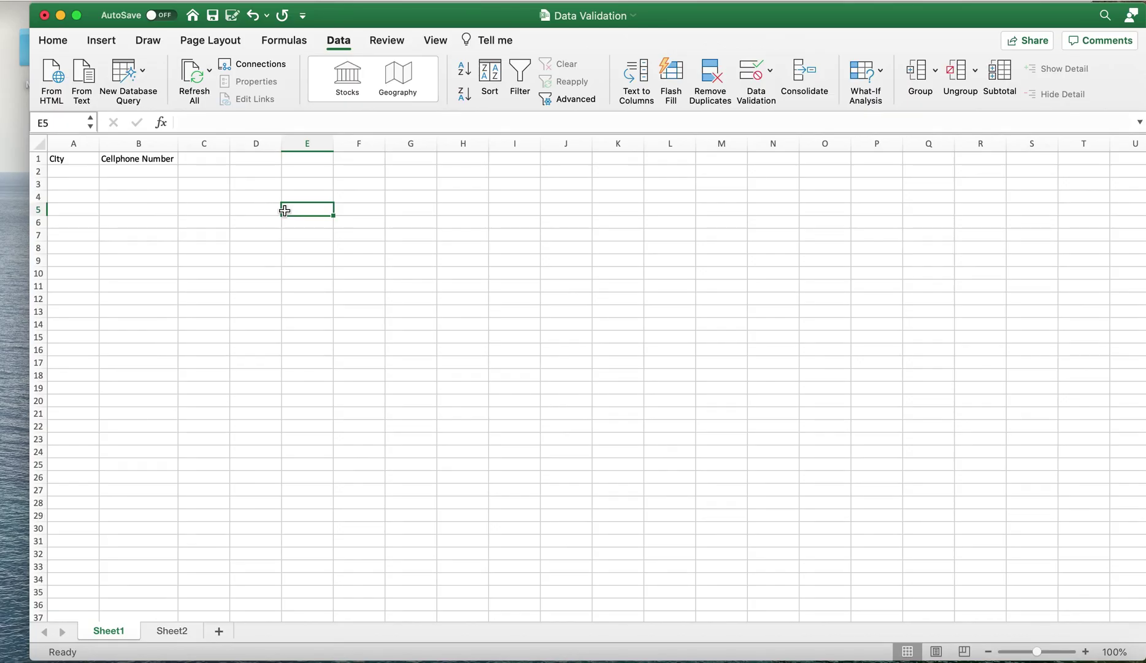
# Step: Look over the Sheet2 city list A1:A15, then select Sheet1 cell A2 under City
pyautogui.click(62, 159)
pyautogui.click(125, 158)
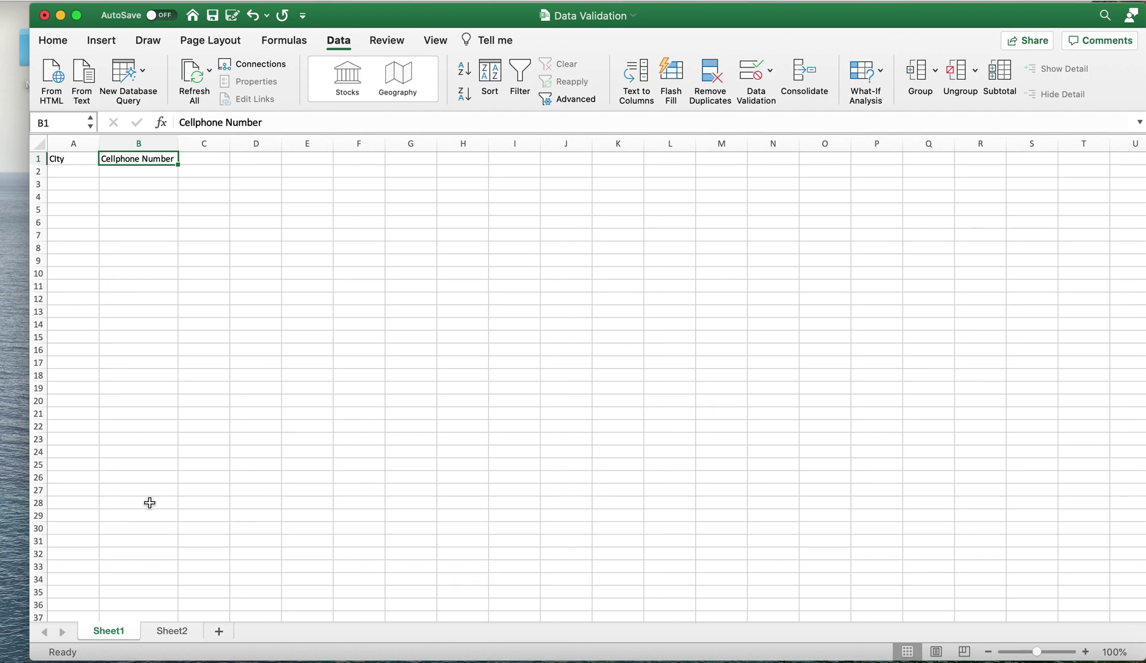
pyautogui.click(165, 629)
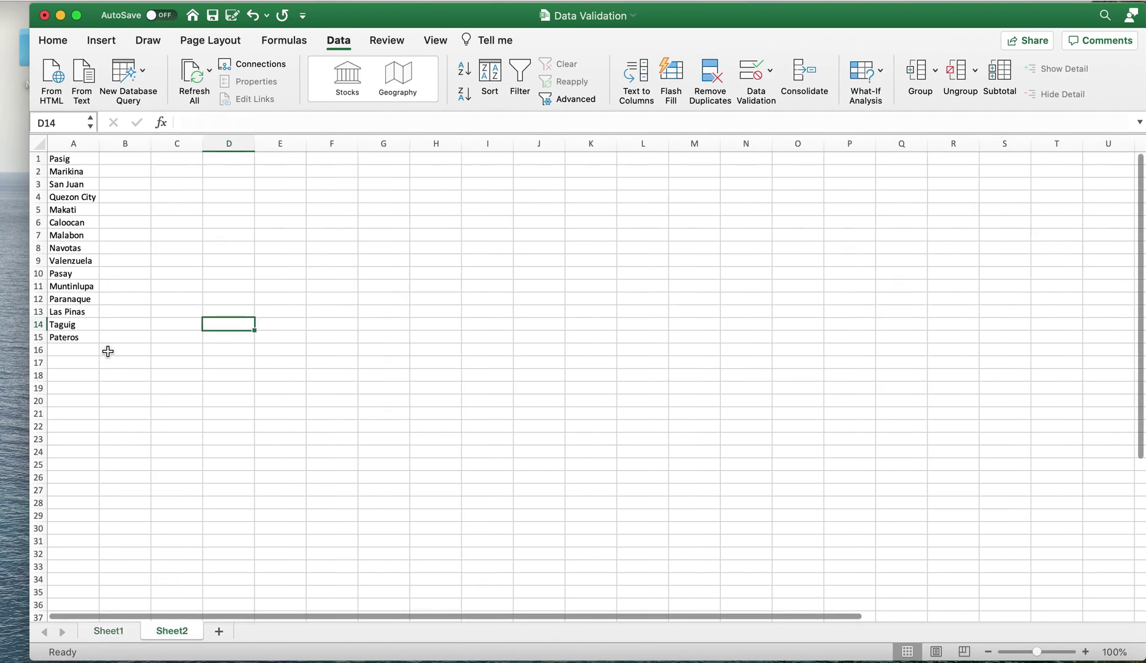
pyautogui.click(72, 159)
pyautogui.moveTo(71, 159); pyautogui.dragTo(74, 310)
pyautogui.moveTo(82, 159); pyautogui.dragTo(84, 338)
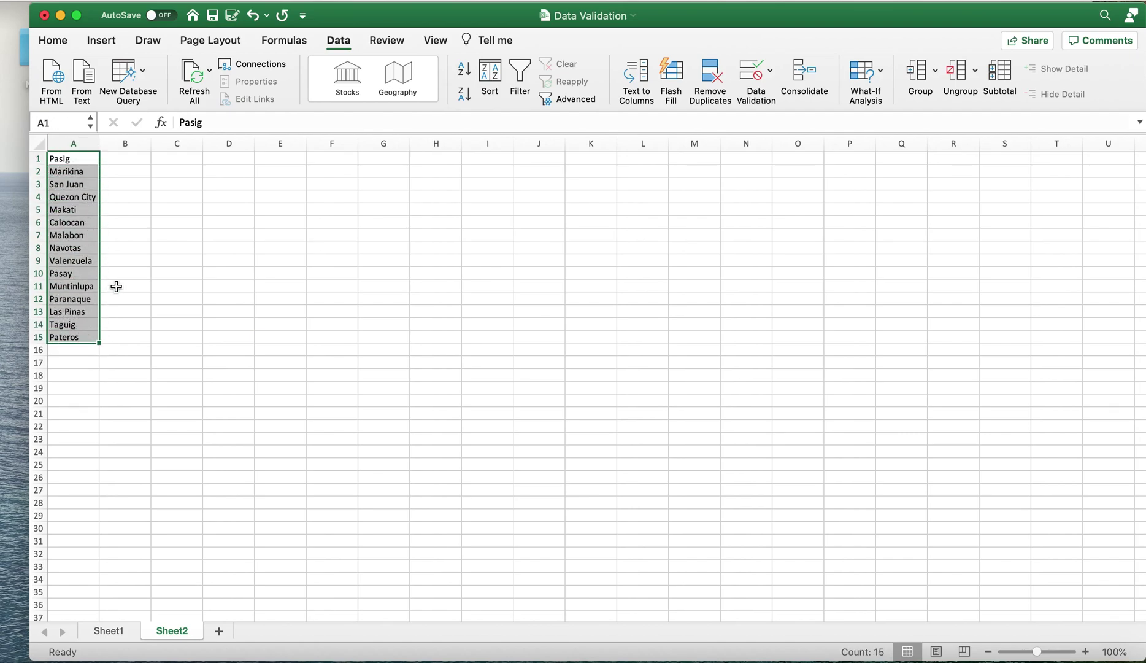
pyautogui.click(106, 632)
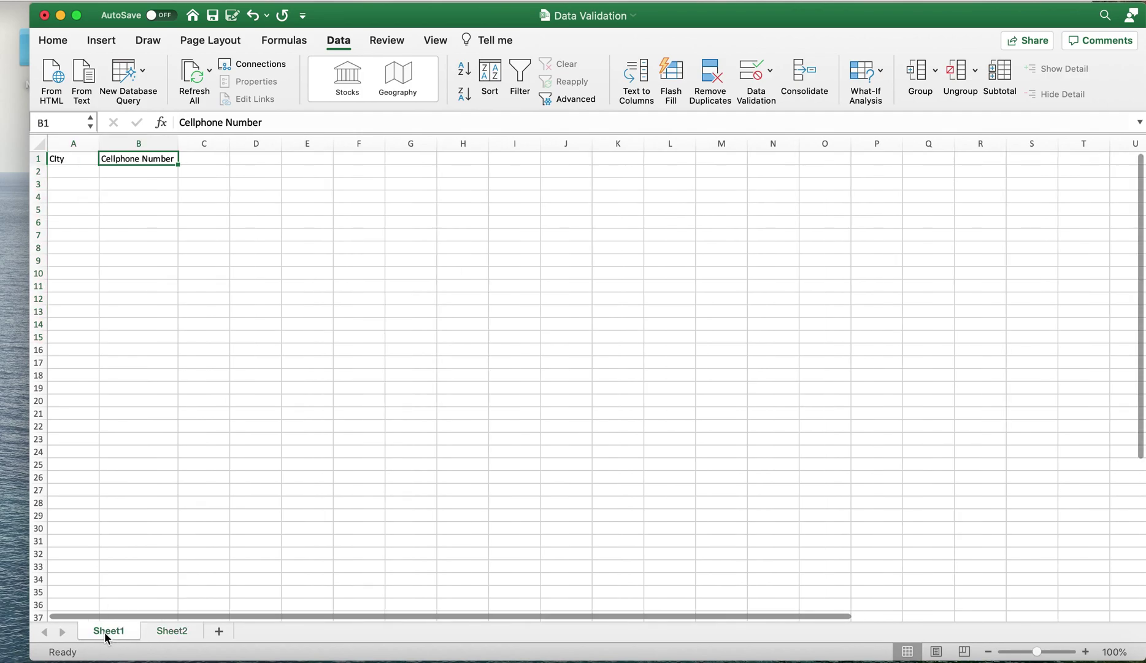
pyautogui.click(67, 172)
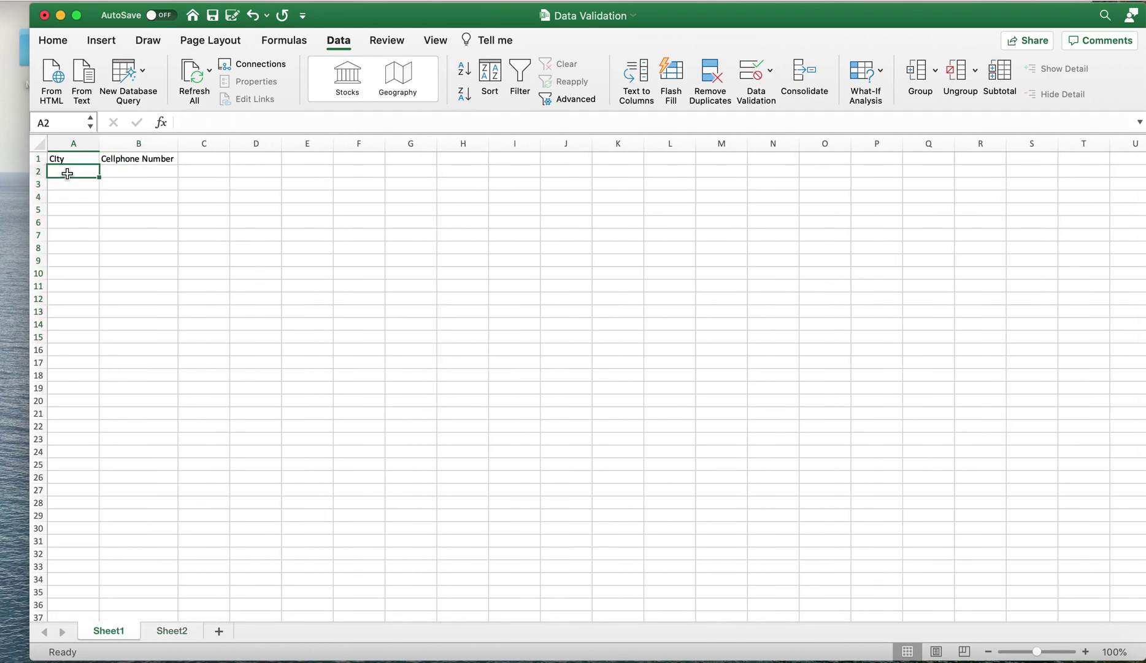
# Step: Give A2 a List validation with source =Sheet2!$A$1:$A$15
pyautogui.click(757, 97)
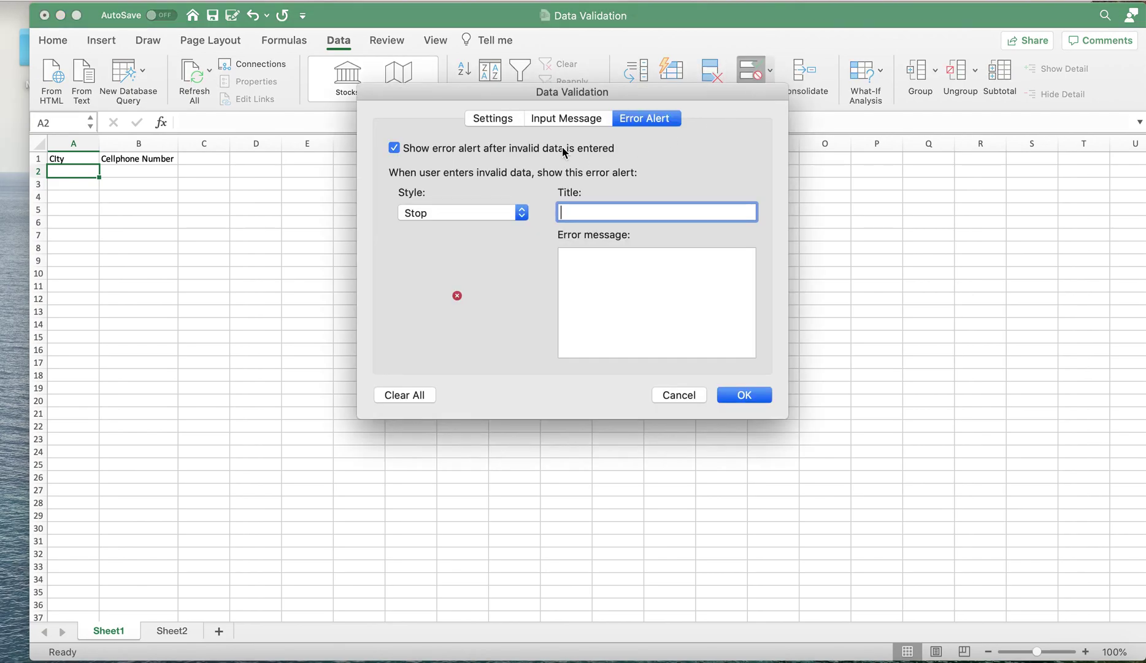
pyautogui.click(506, 122)
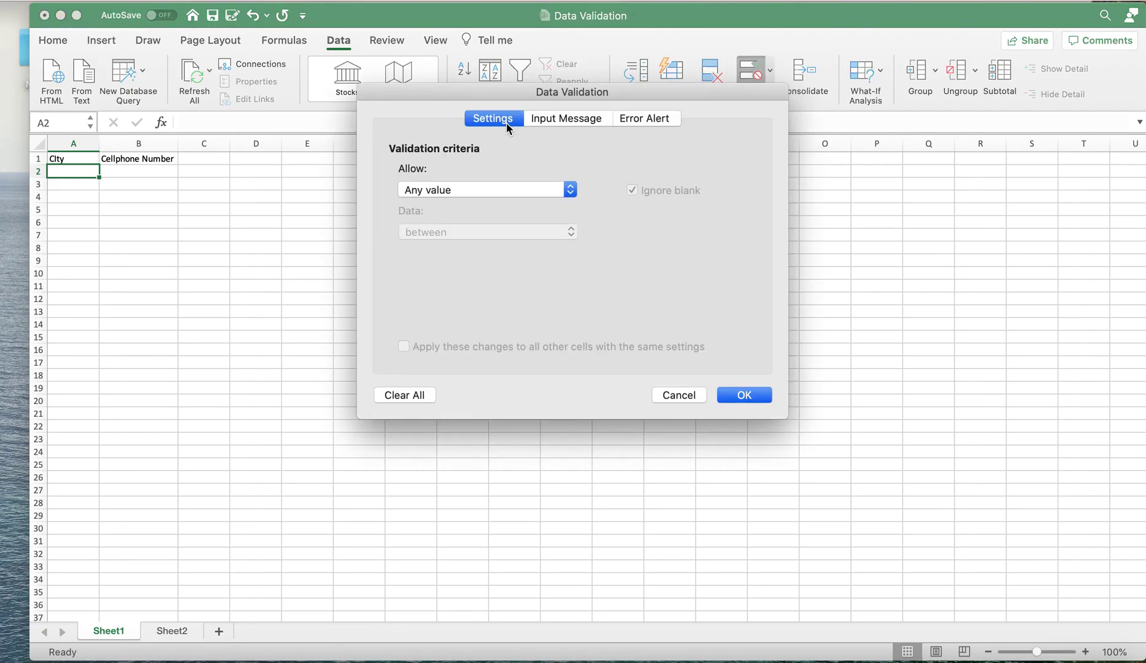
pyautogui.click(470, 188)
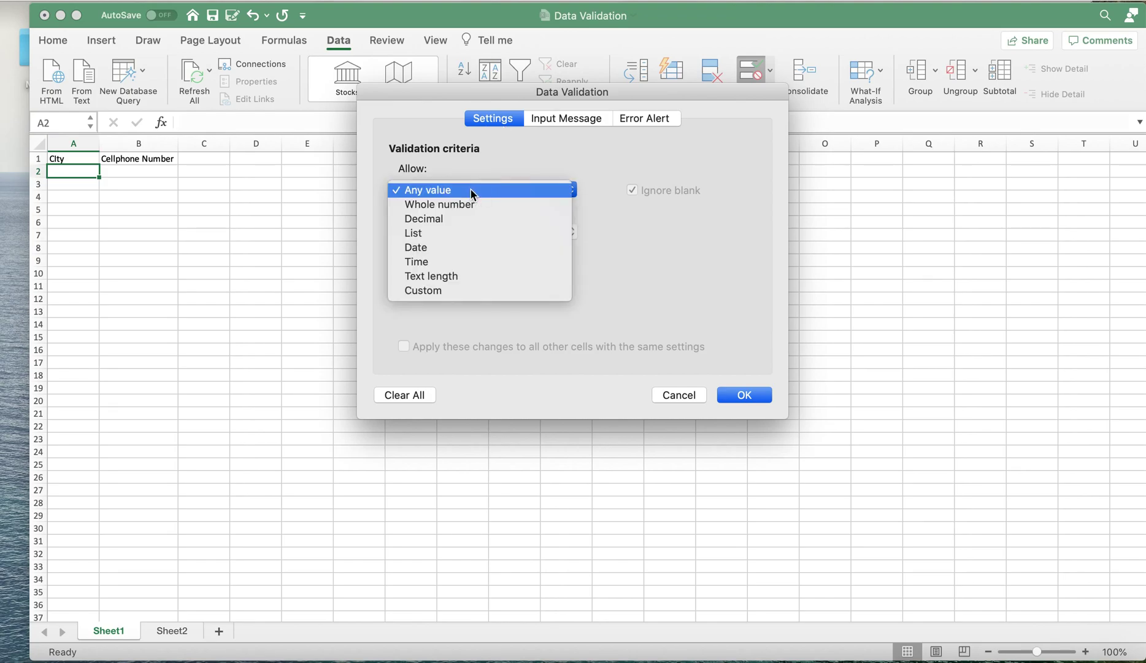
pyautogui.click(449, 233)
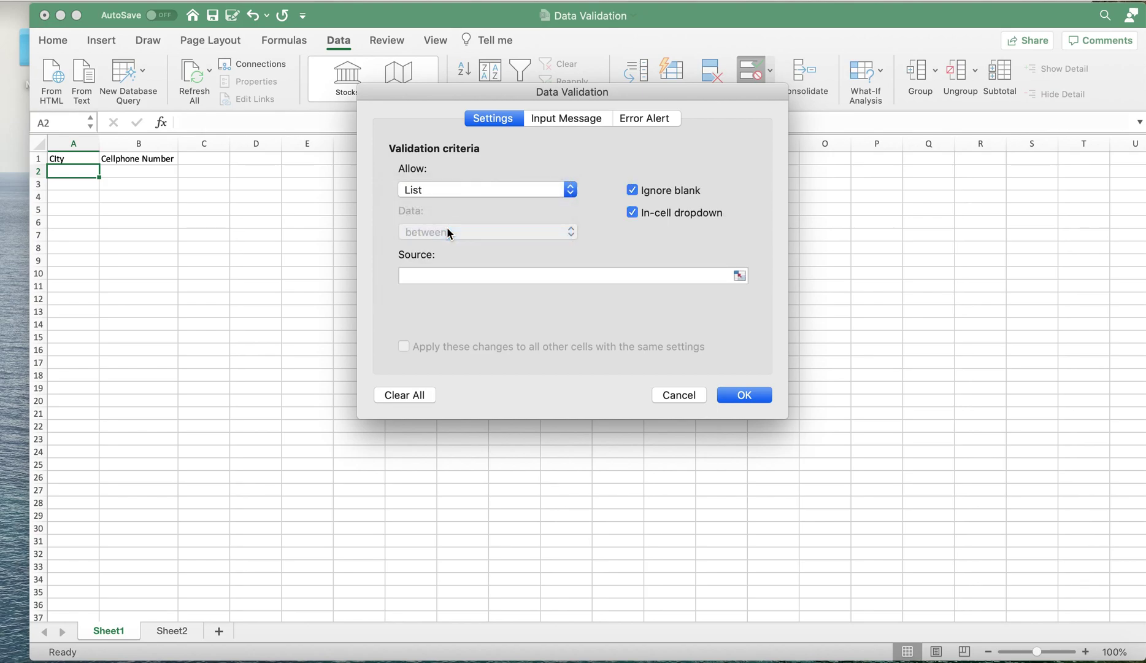
pyautogui.click(471, 274)
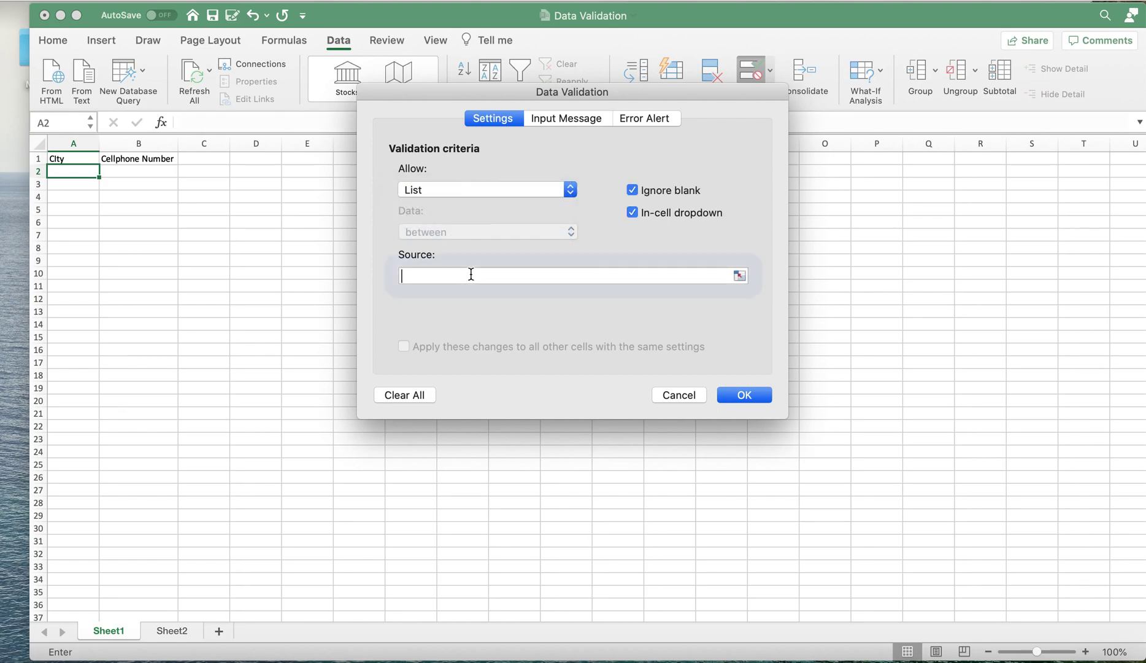
pyautogui.click(740, 276)
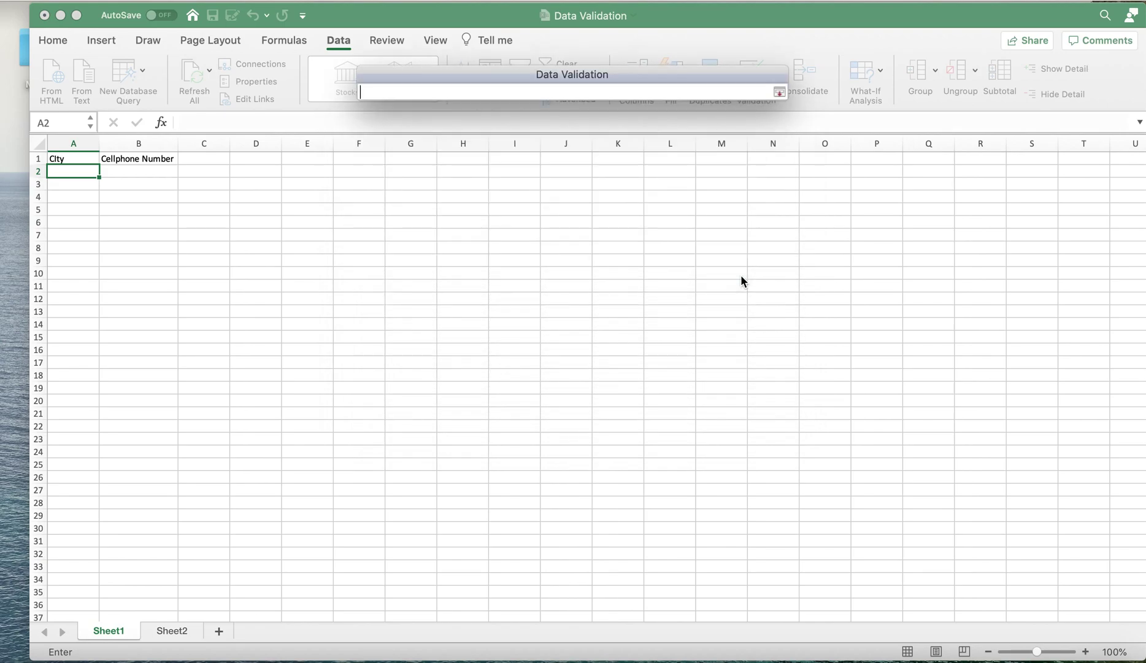
pyautogui.click(192, 631)
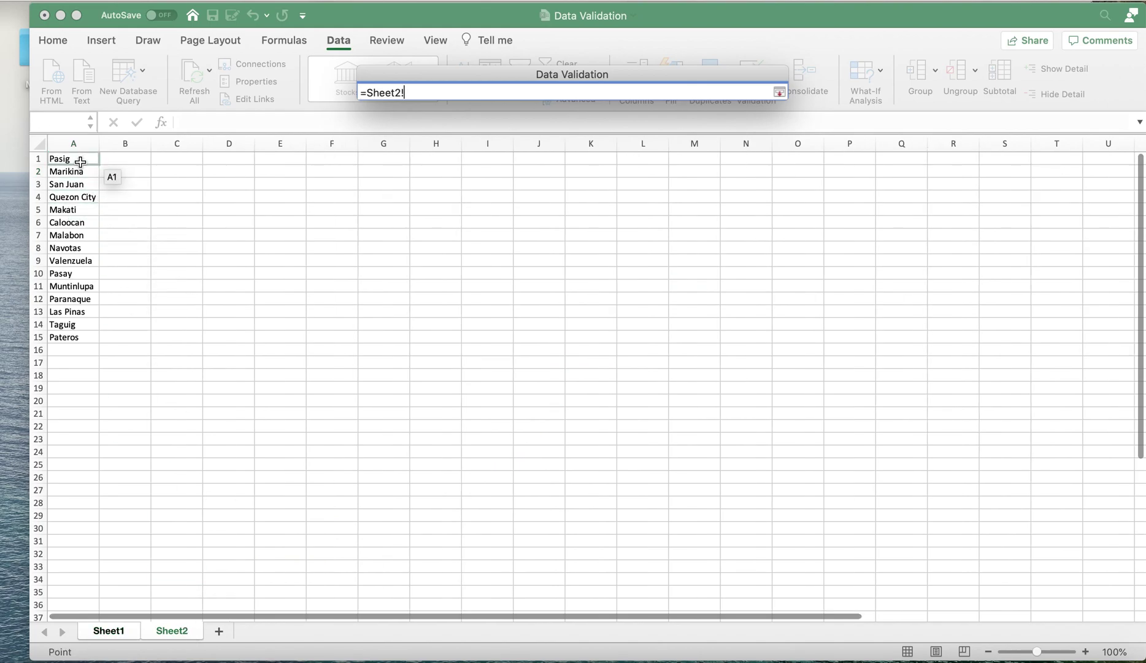
pyautogui.moveTo(73, 159); pyautogui.dragTo(79, 337)
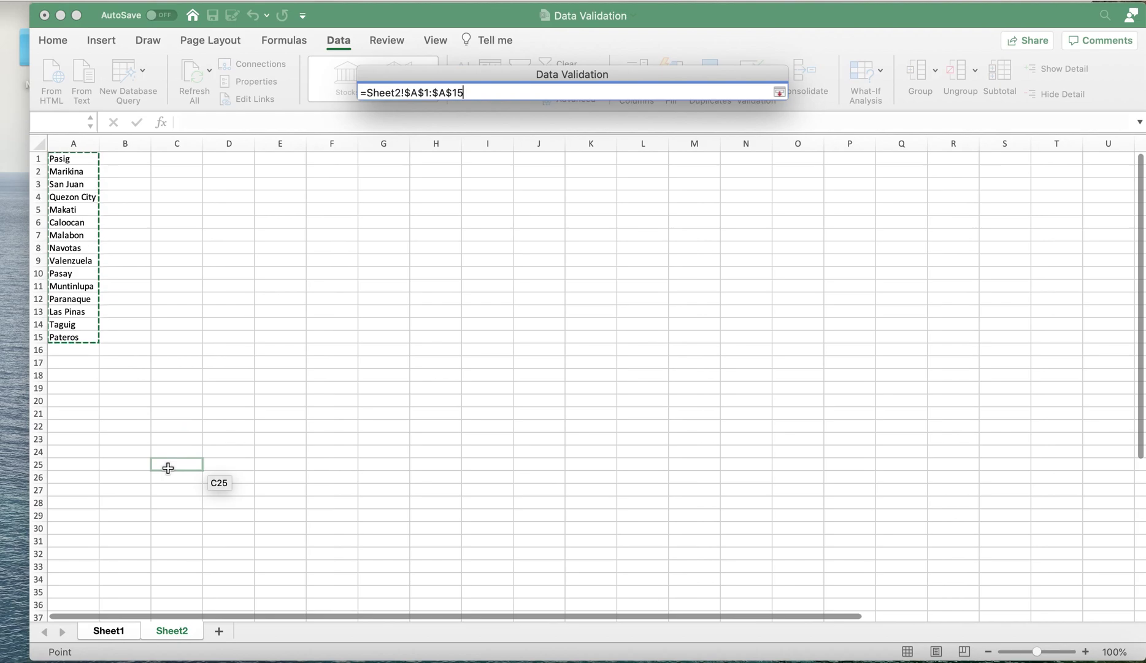
pyautogui.press('Return')
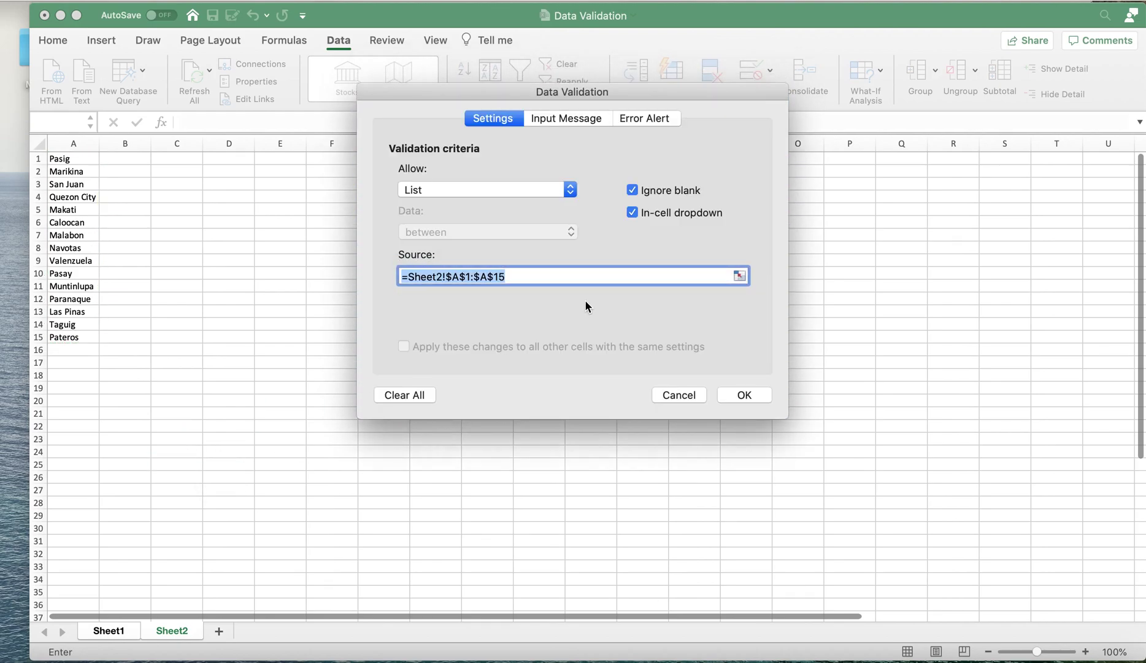
pyautogui.click(736, 395)
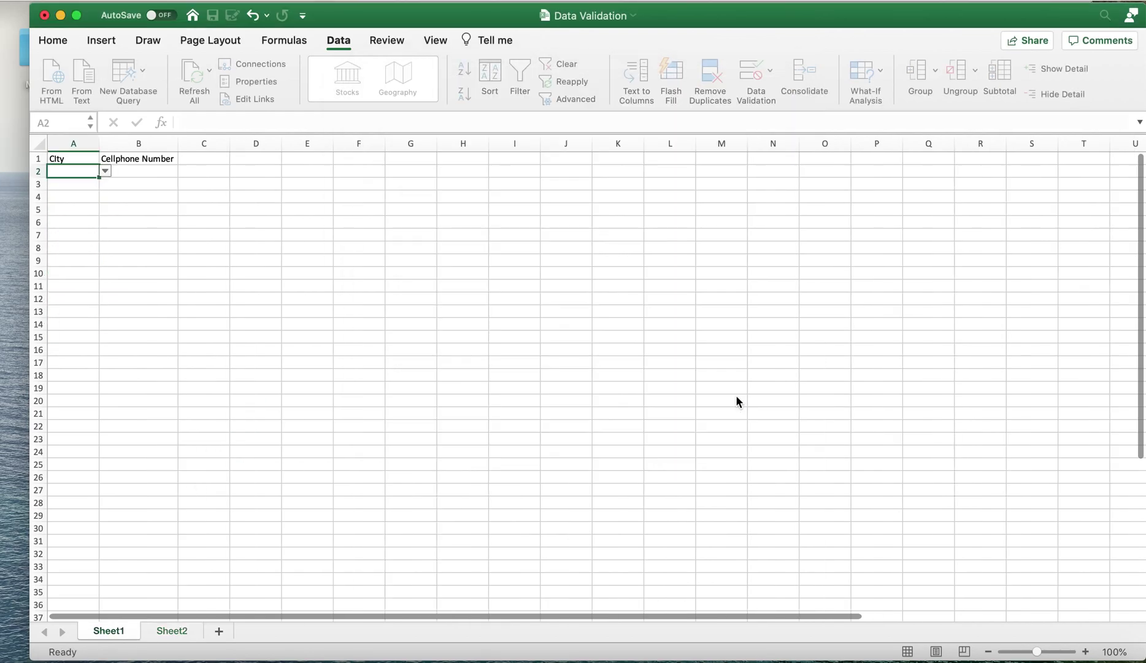
# Step: Test A2's city dropdown and copy the validation down column A to row 26
pyautogui.click(106, 173)
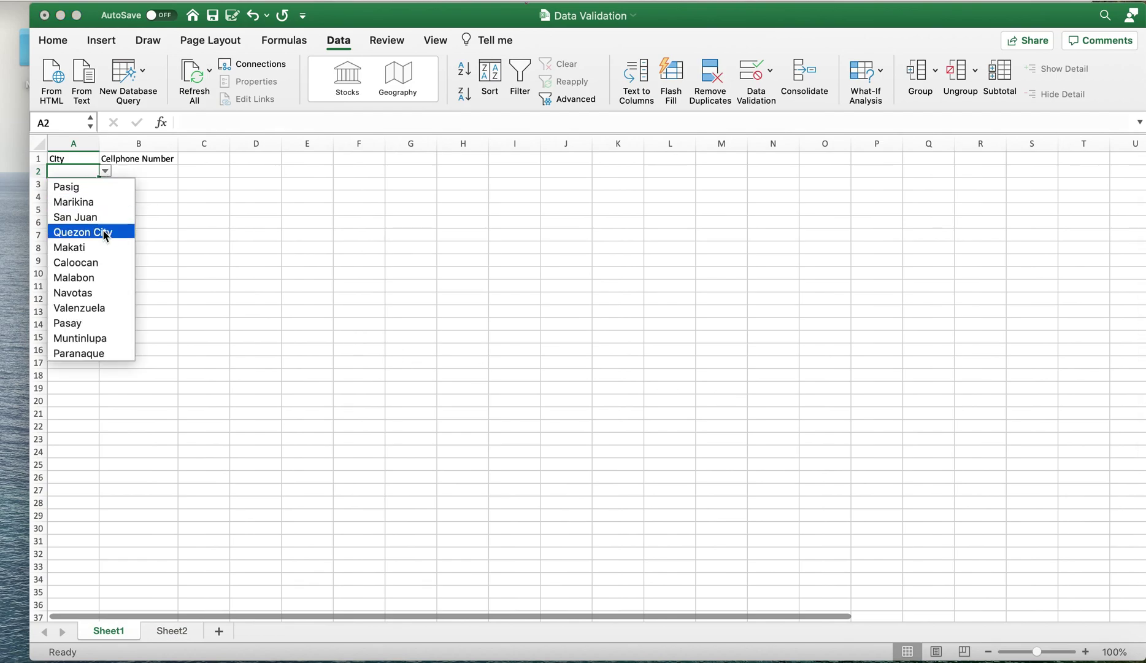
pyautogui.click(210, 263)
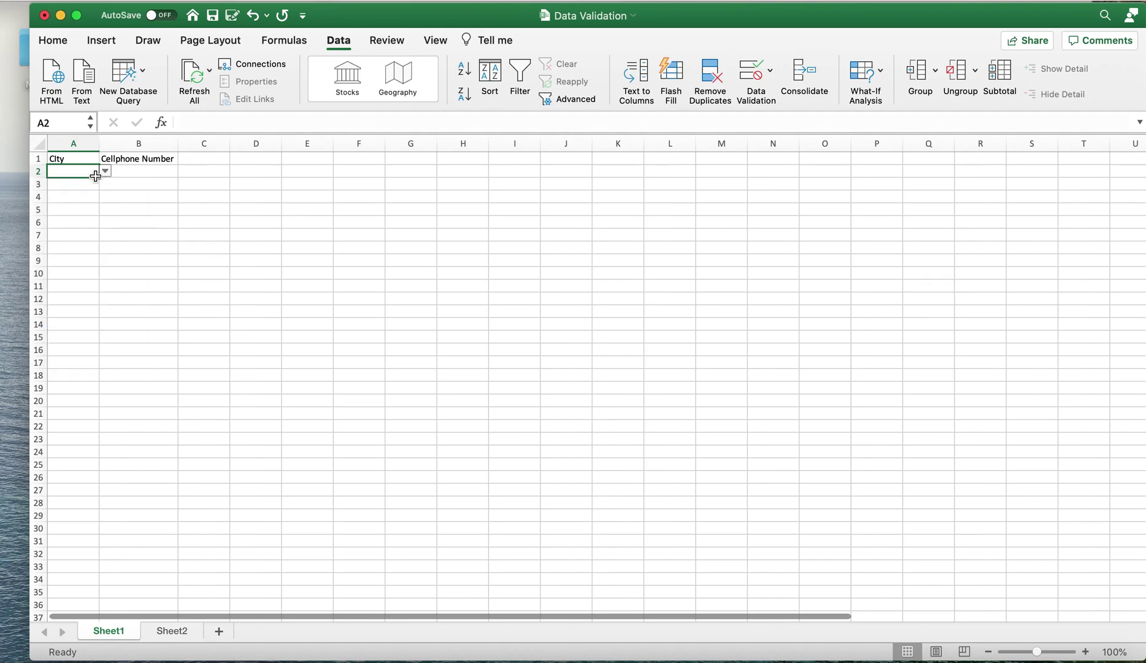
pyautogui.moveTo(98, 177); pyautogui.dragTo(97, 369)
pyautogui.click(79, 184)
pyautogui.click(73, 224)
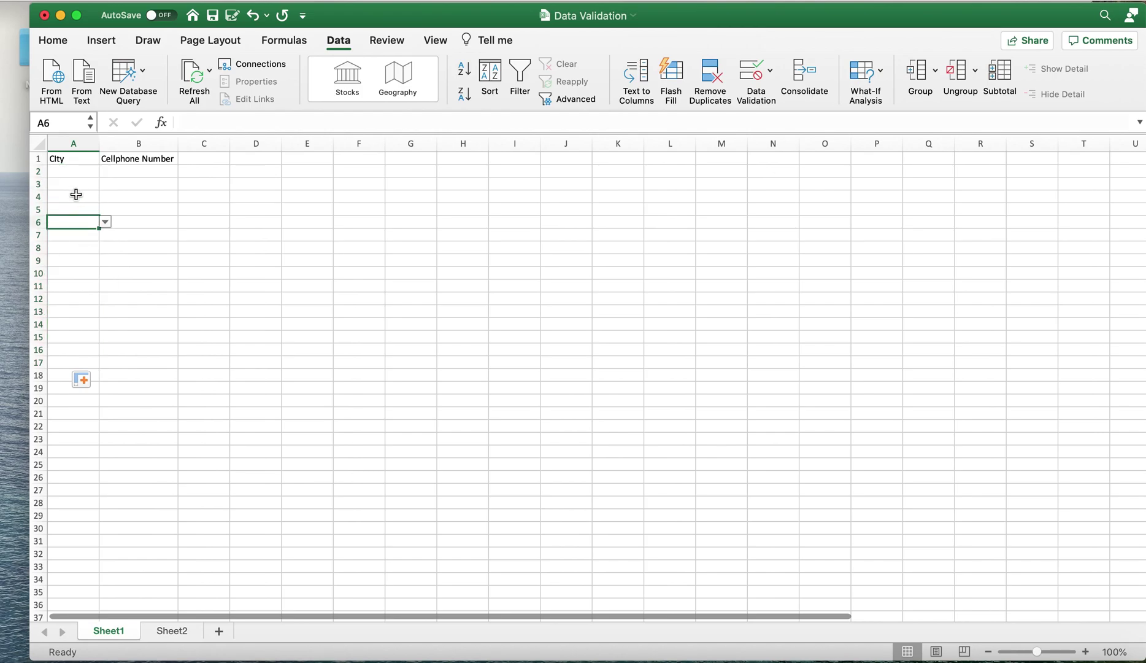
pyautogui.moveTo(72, 173); pyautogui.dragTo(98, 483)
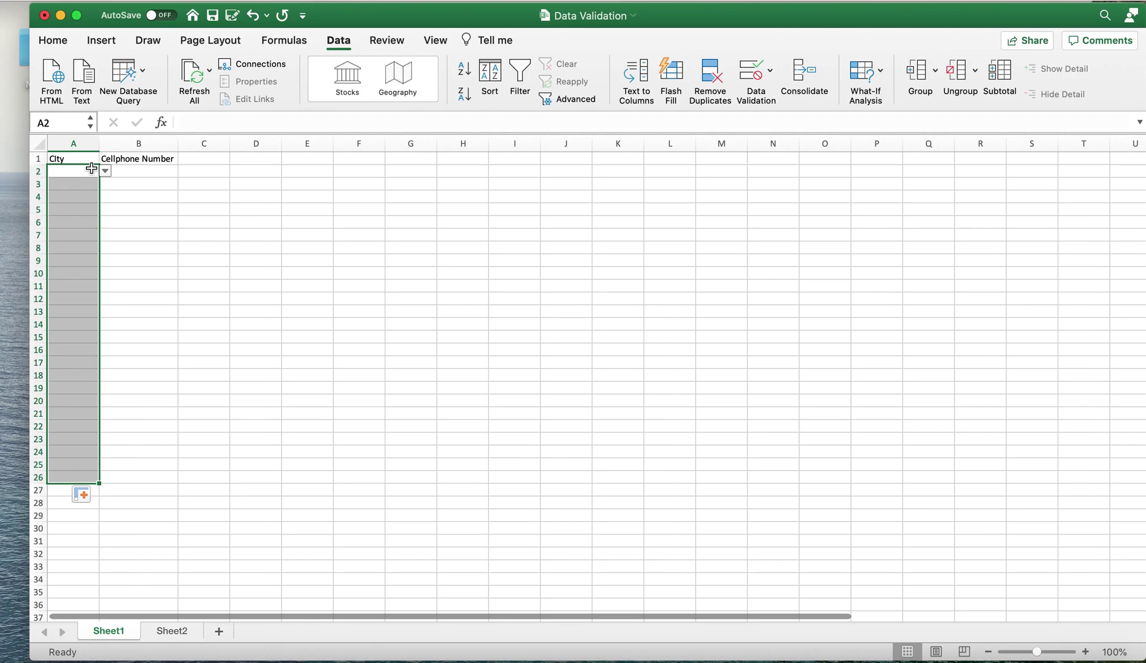
pyautogui.click(73, 235)
# Step: Pick Marikina for A23 and Valenzuela for A21 from the city dropdowns
pyautogui.click(77, 437)
pyautogui.click(105, 438)
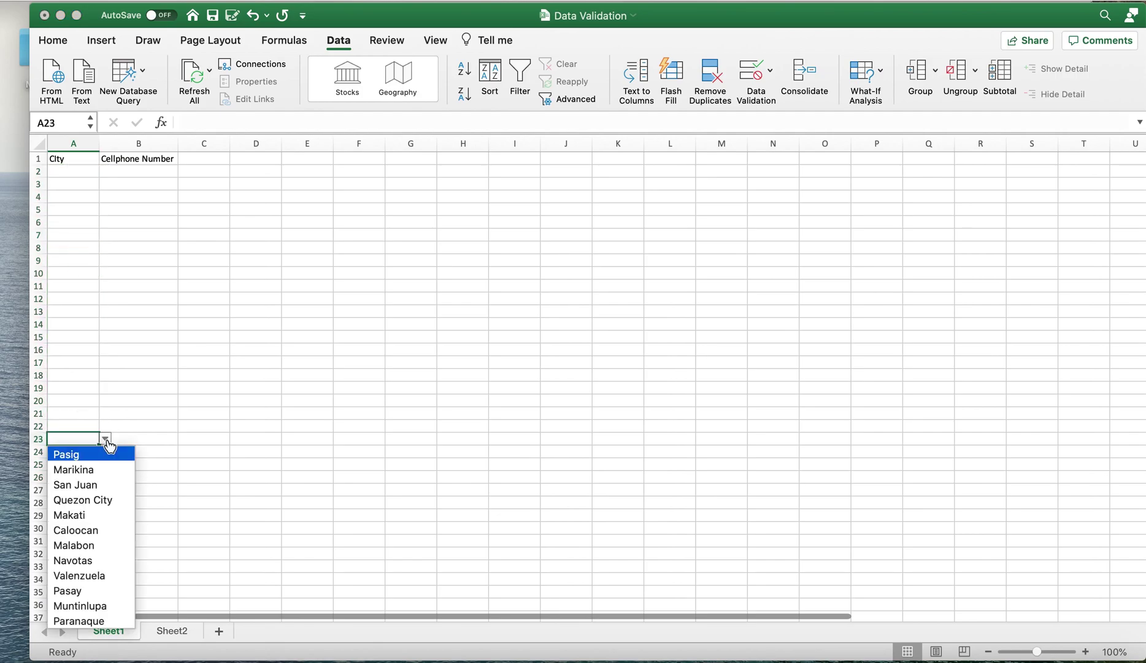
pyautogui.click(104, 468)
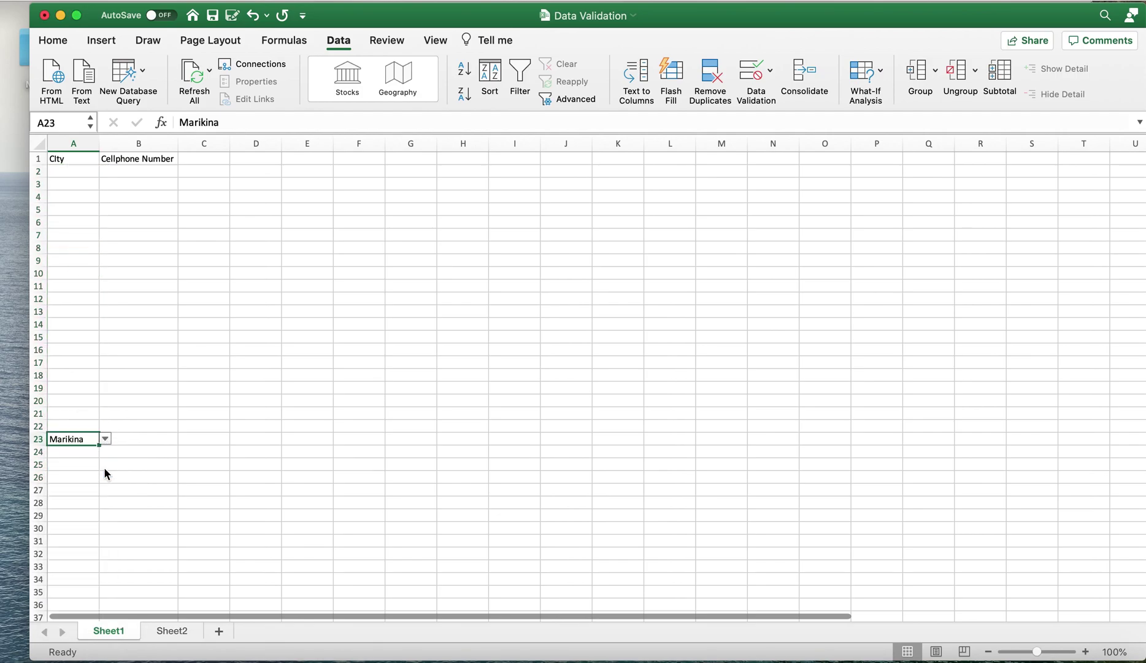
pyautogui.click(95, 425)
pyautogui.click(90, 413)
pyautogui.click(106, 413)
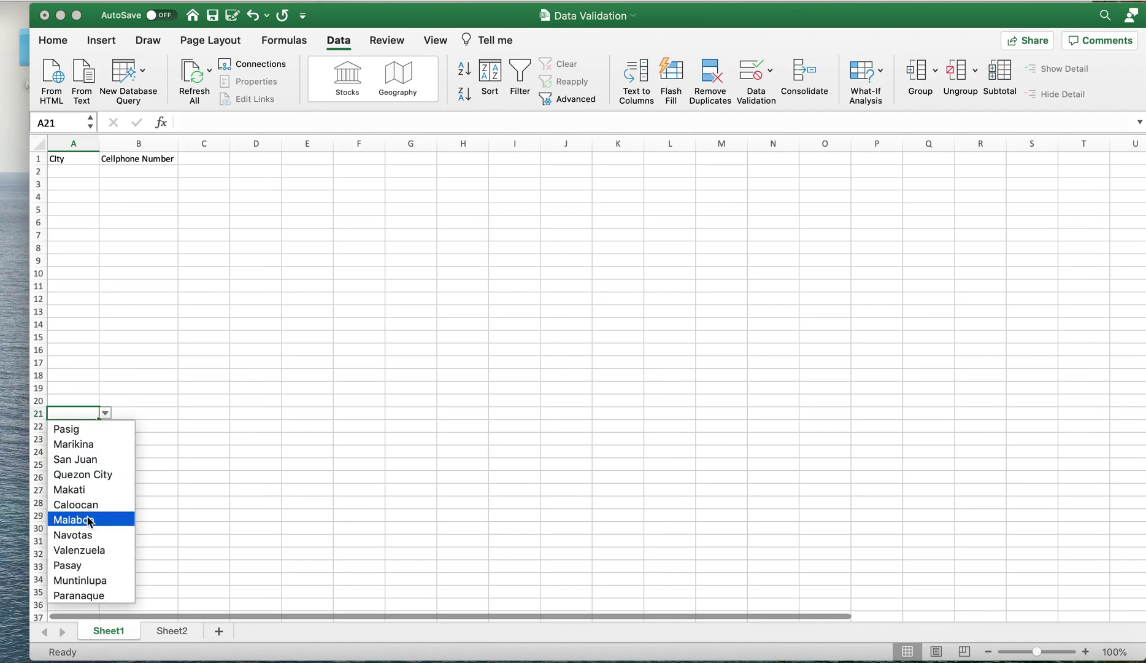
pyautogui.click(84, 553)
# Step: Choose Marikina from the dropdown for cells A17, A18 and A13
pyautogui.click(91, 360)
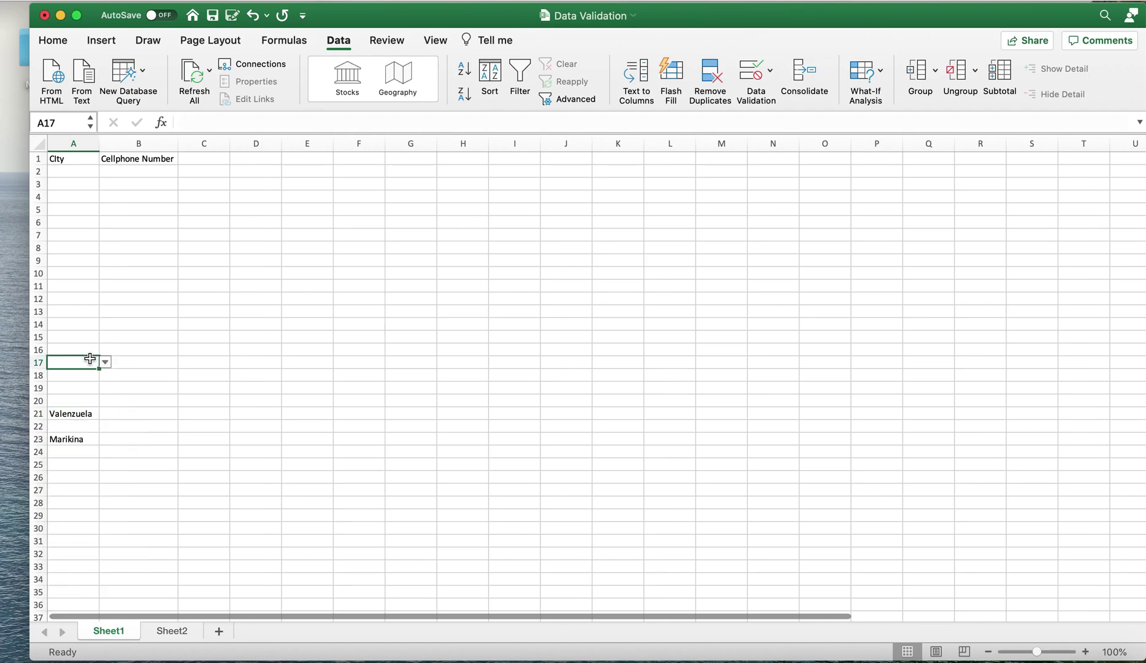
pyautogui.click(106, 362)
pyautogui.click(93, 395)
pyautogui.click(92, 376)
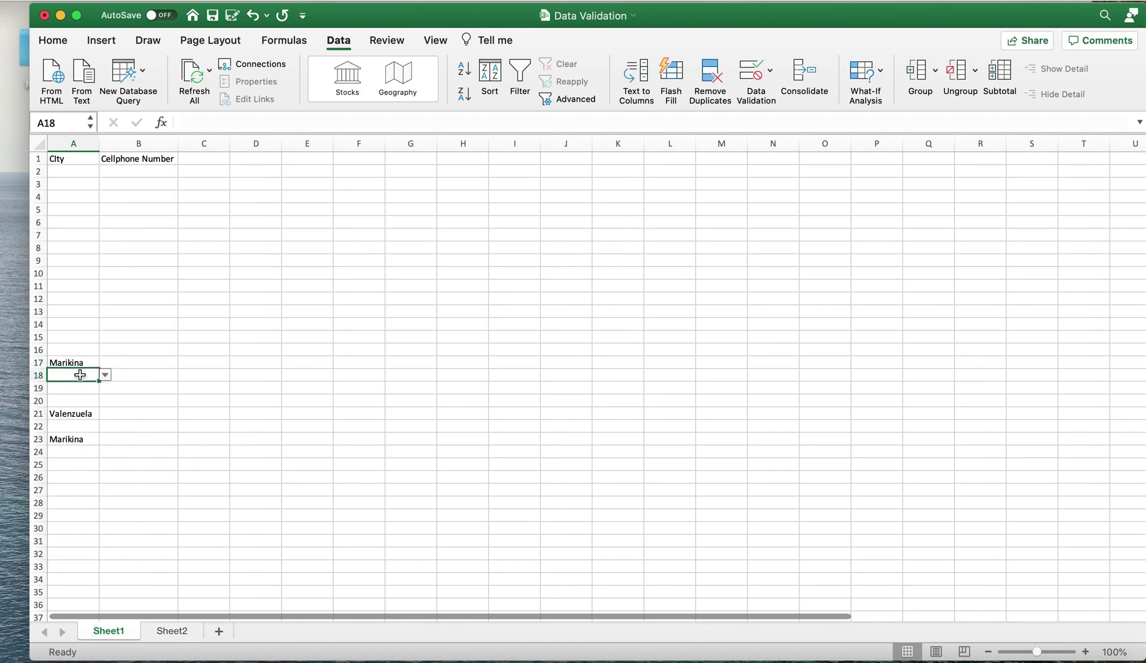
pyautogui.click(105, 375)
pyautogui.click(102, 410)
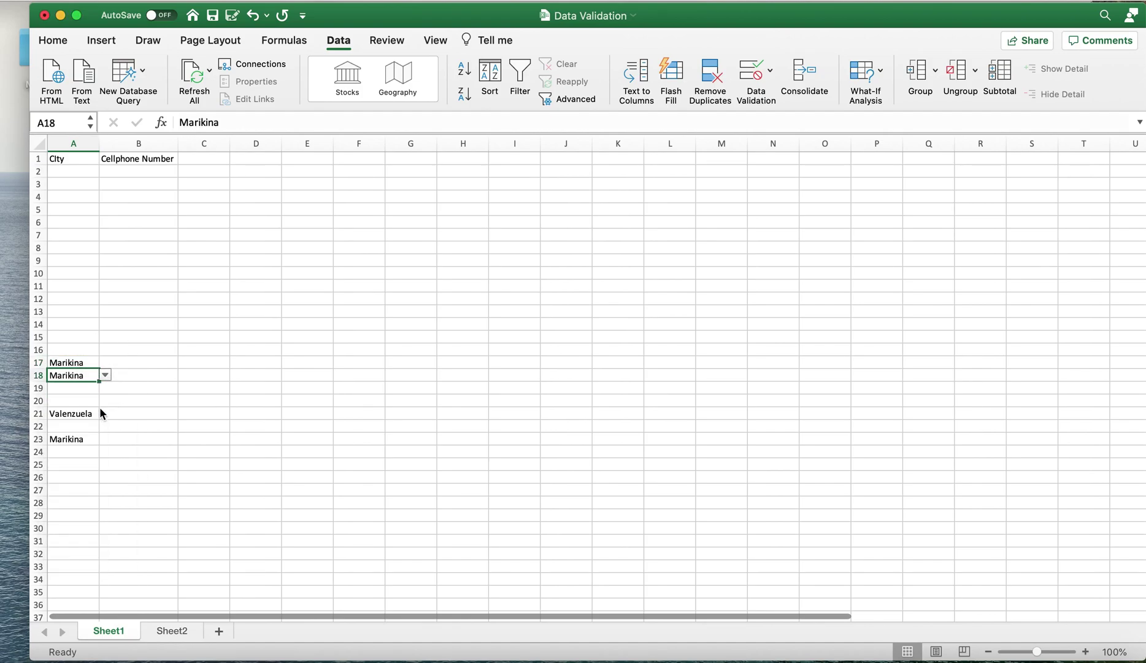
pyautogui.click(90, 313)
pyautogui.click(106, 311)
pyautogui.click(89, 349)
pyautogui.click(150, 230)
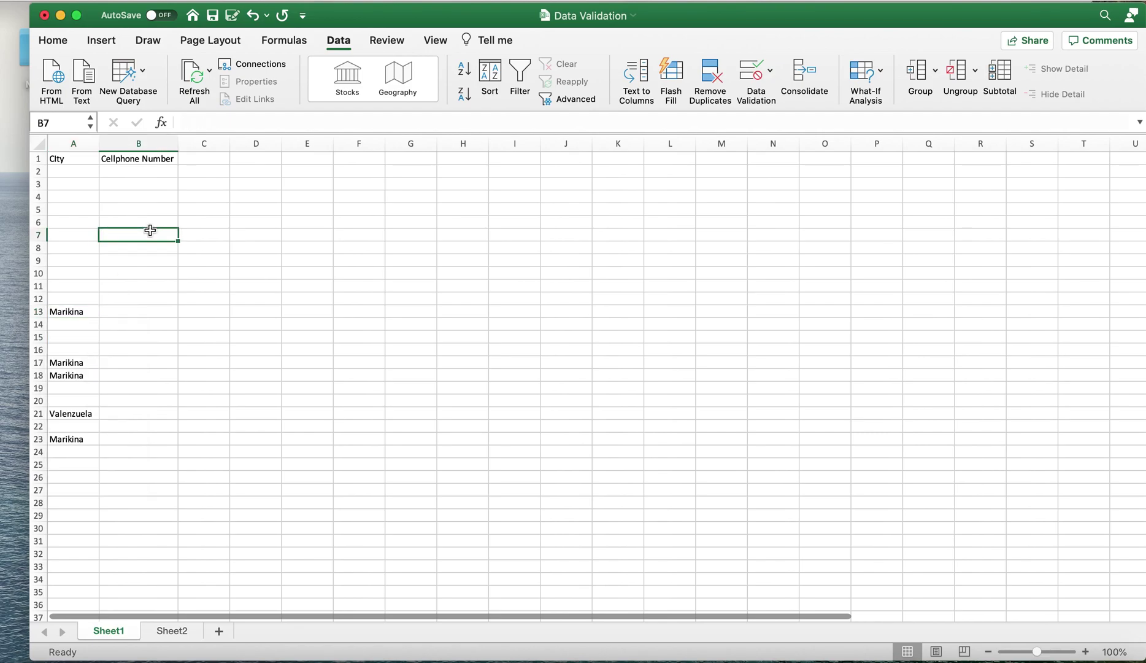
# Step: Set cell B2's data validation to allow whole numbers only
pyautogui.click(153, 172)
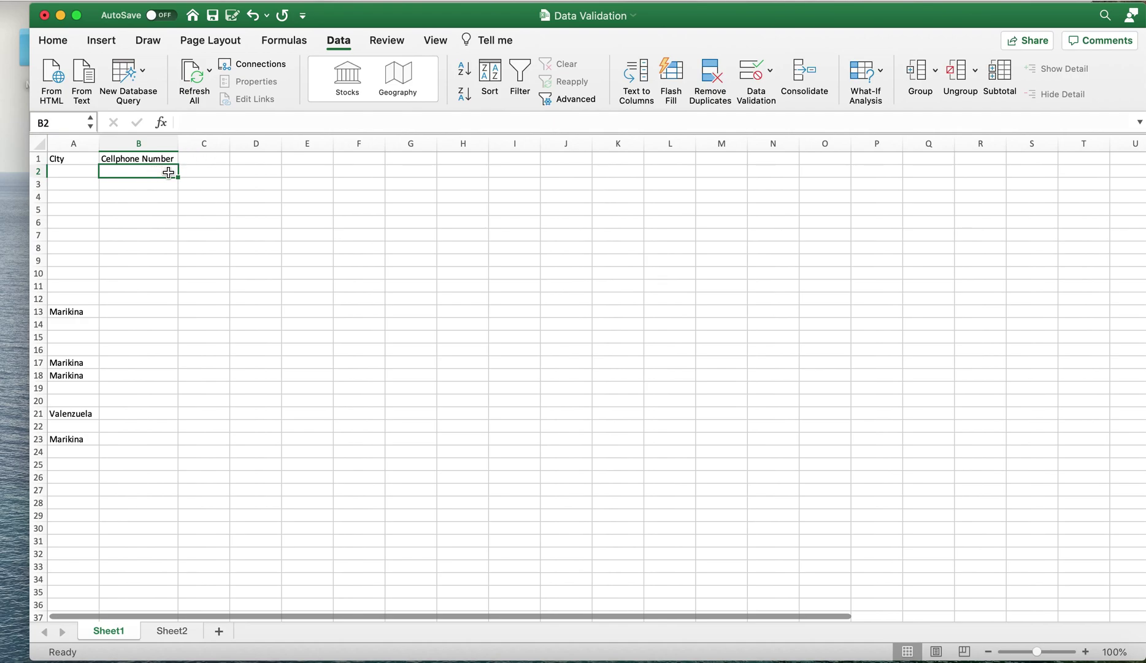
pyautogui.click(747, 102)
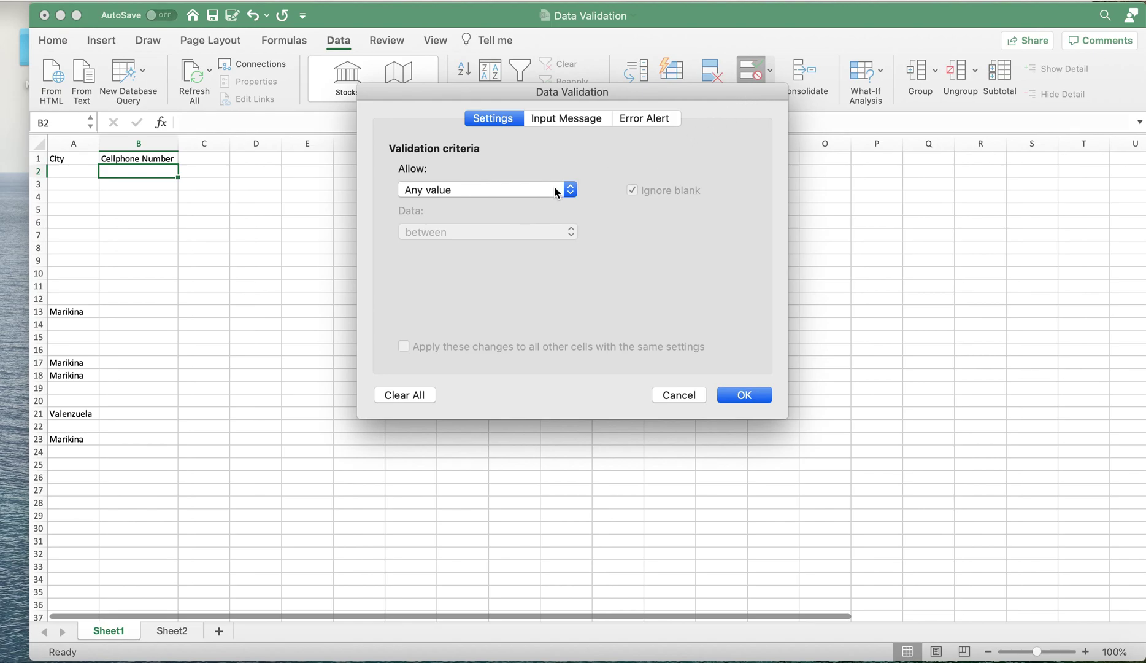
pyautogui.click(552, 189)
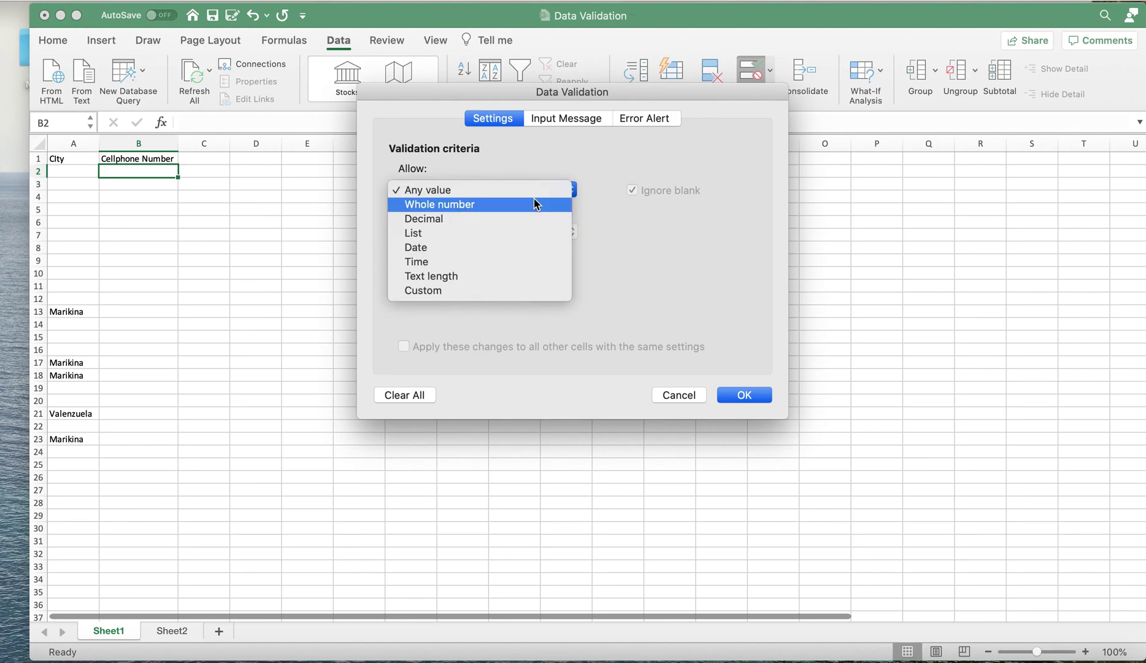
pyautogui.click(536, 203)
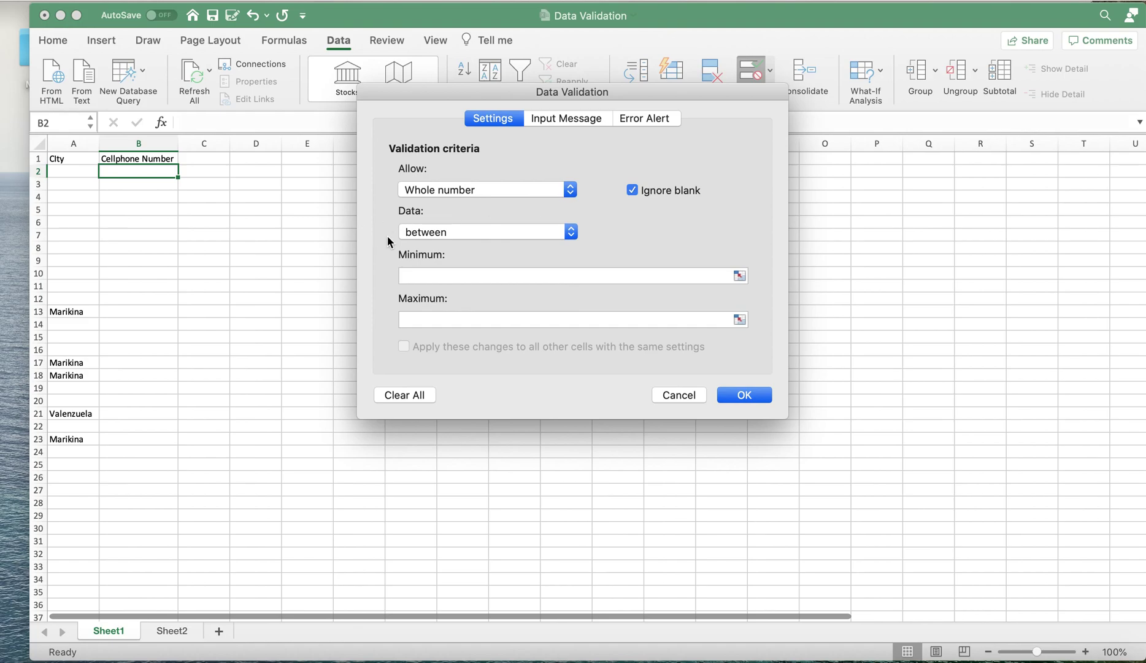
pyautogui.click(428, 274)
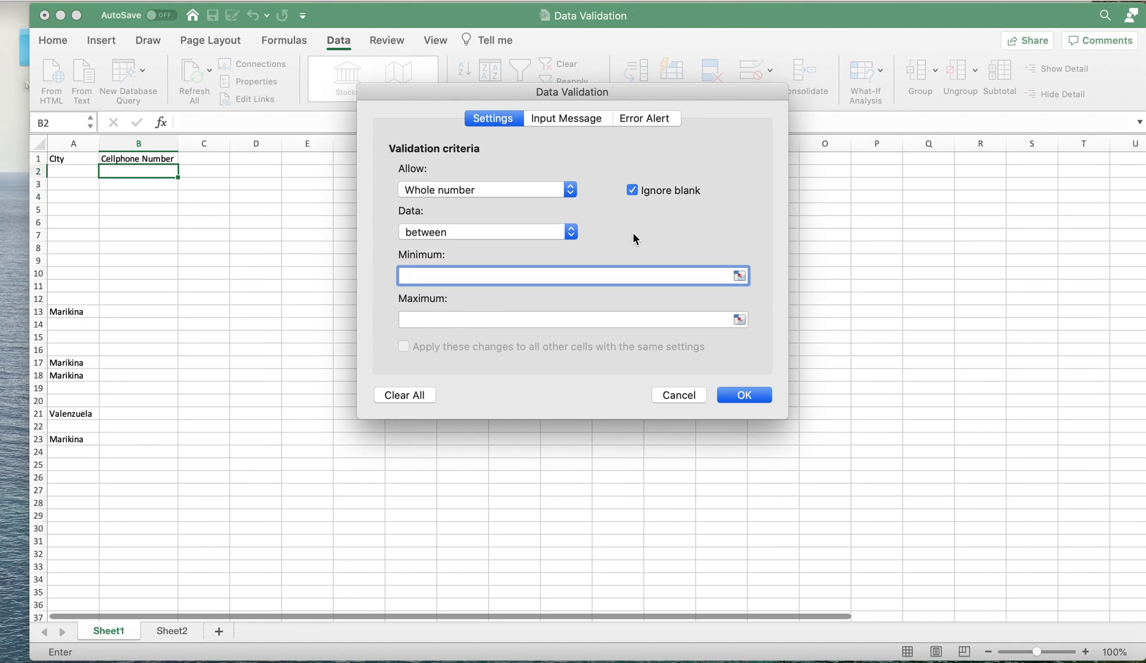
pyautogui.write('90000000000')
pyautogui.press('BackSpace')
pyautogui.write('+')
pyautogui.press('Down')
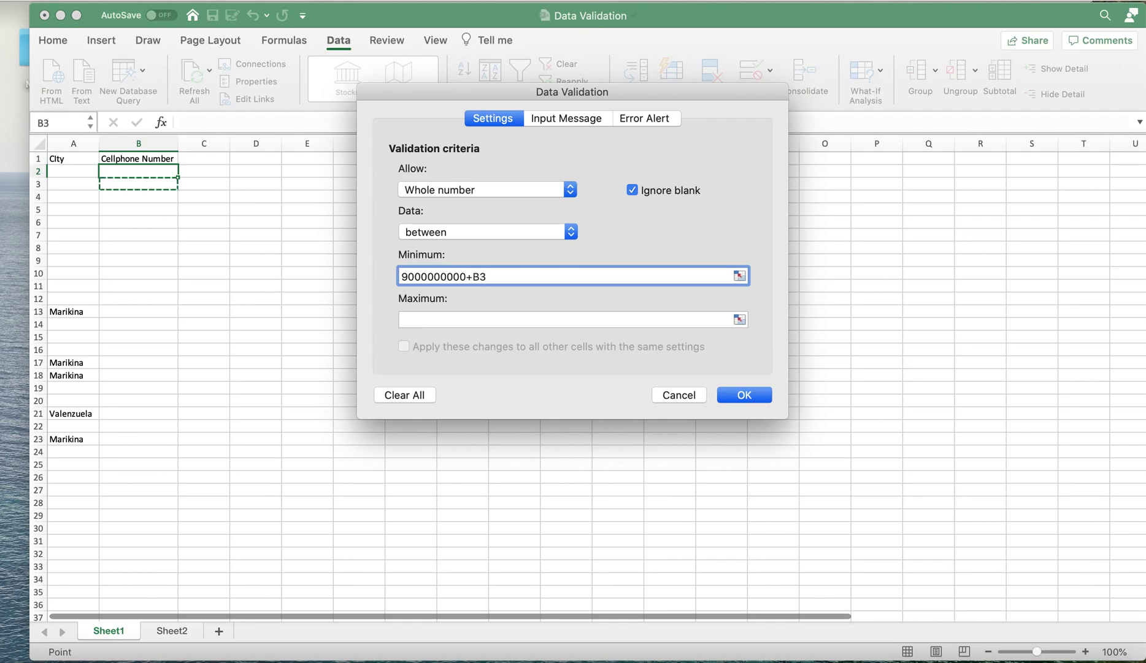
pyautogui.press('BackSpace')
pyautogui.press('BackSpace')
pyautogui.press('BackSpace')
pyautogui.click(402, 319)
pyautogui.write('9')
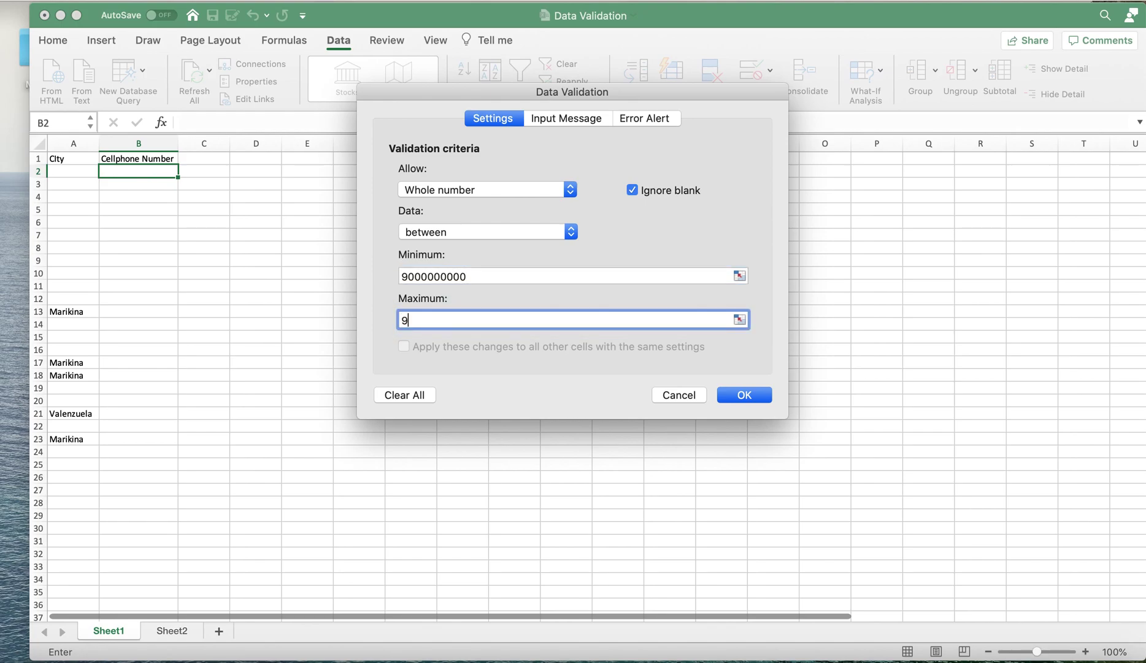
pyautogui.write('999999999')
# Step: Add the input message 'Please input your 9 digit mobile number' to B2
pyautogui.click(563, 120)
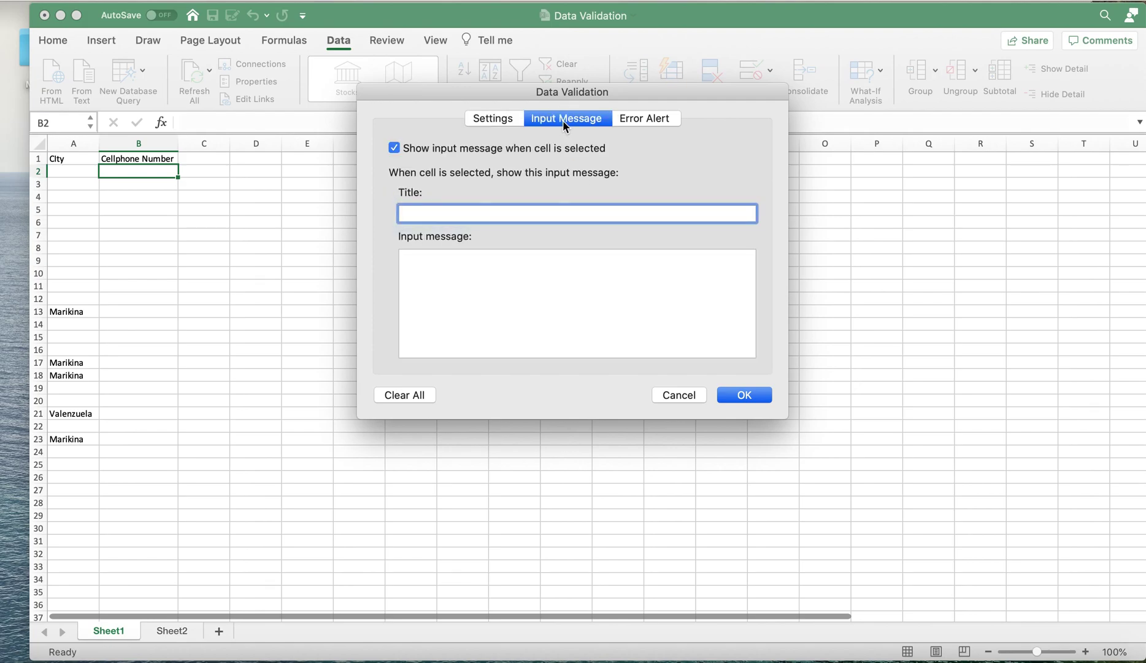
pyautogui.click(474, 267)
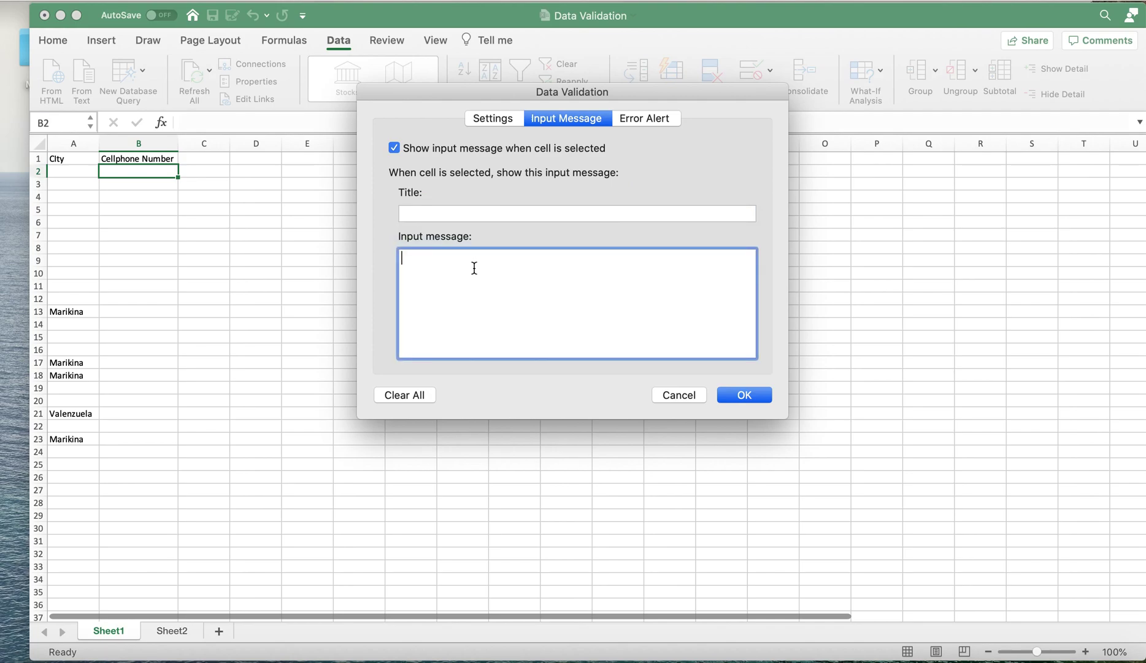
pyautogui.write('Please input your 9 digit mobile number')
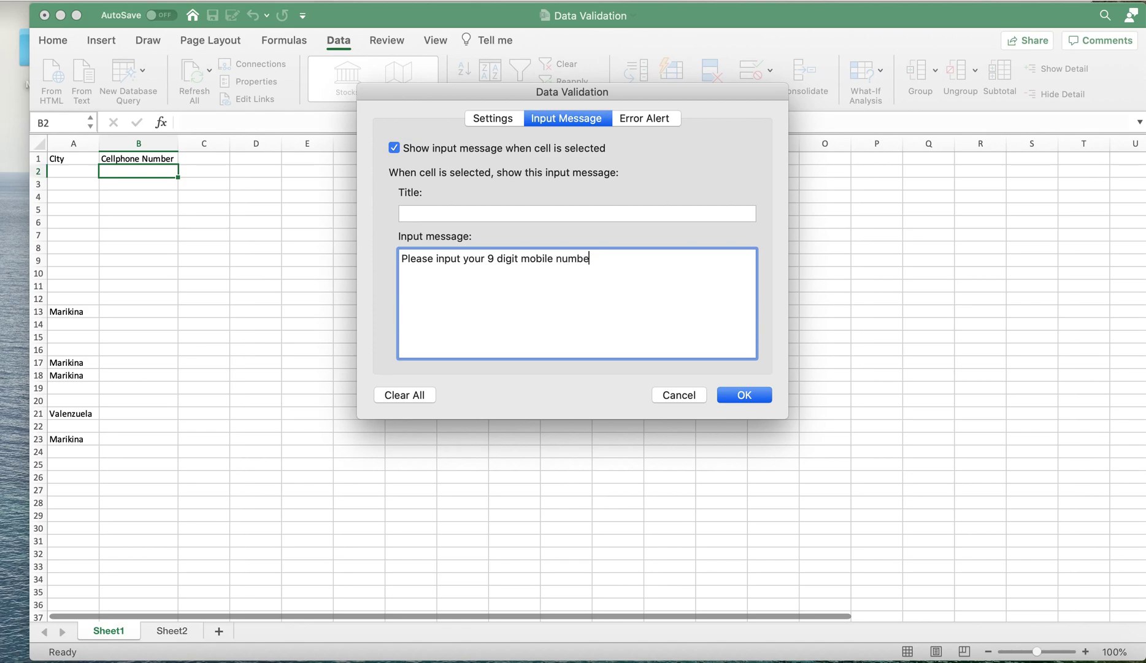
# Step: Set the error alert message 'Please use prescribed format' and apply the validation
pyautogui.click(637, 121)
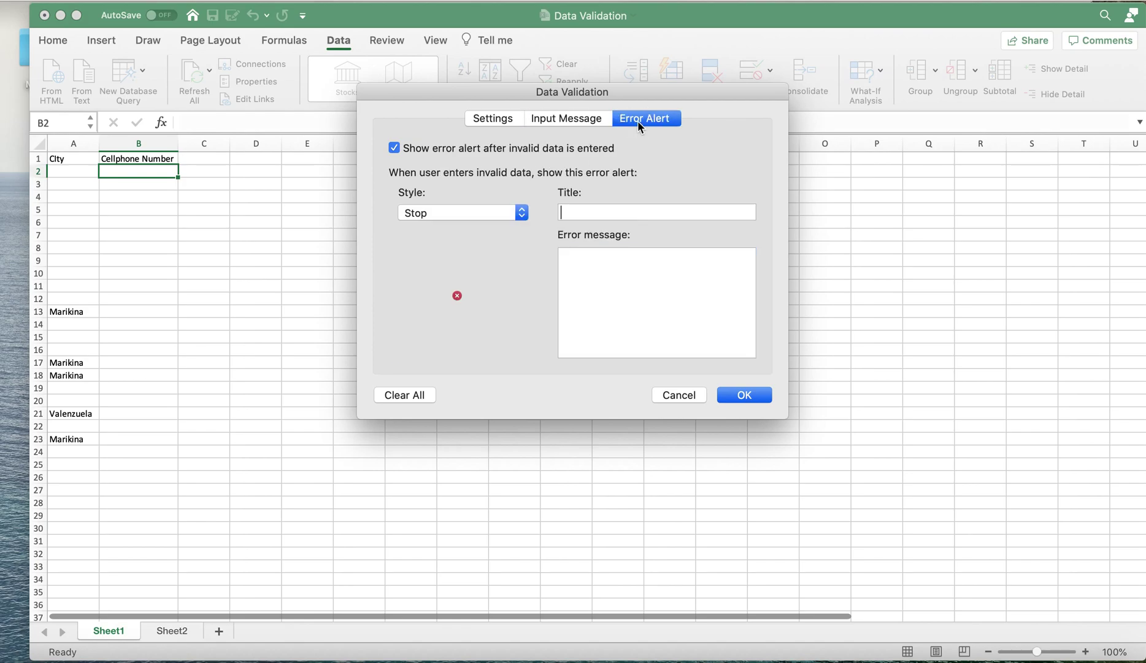
pyautogui.click(589, 270)
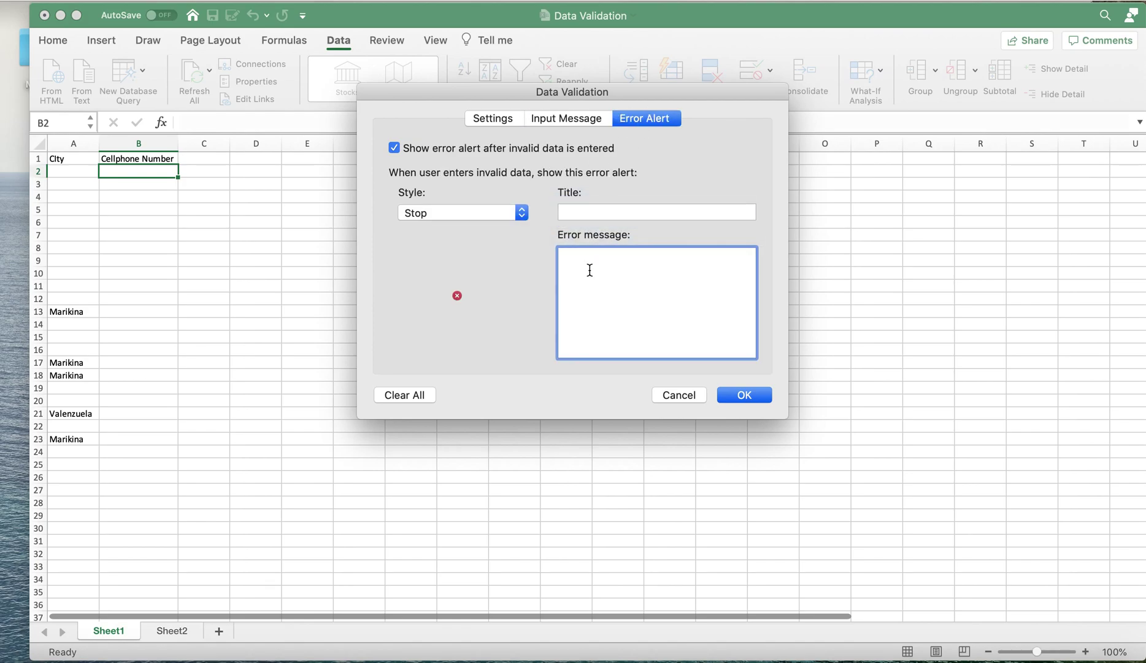
pyautogui.write('Please use prescribed format')
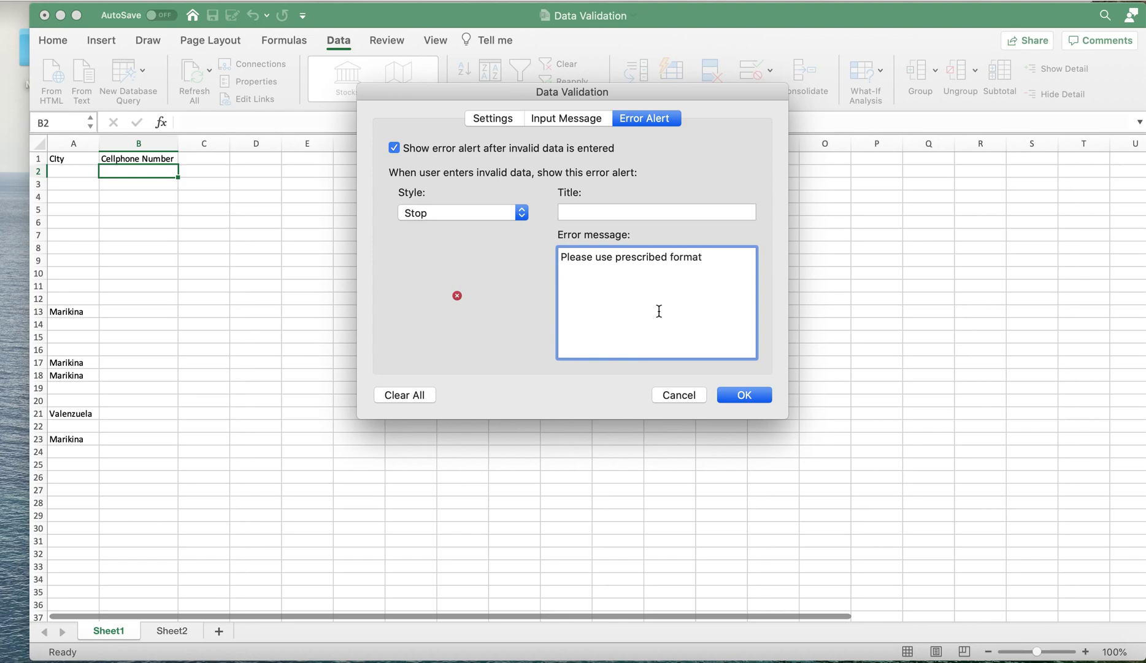
pyautogui.click(735, 400)
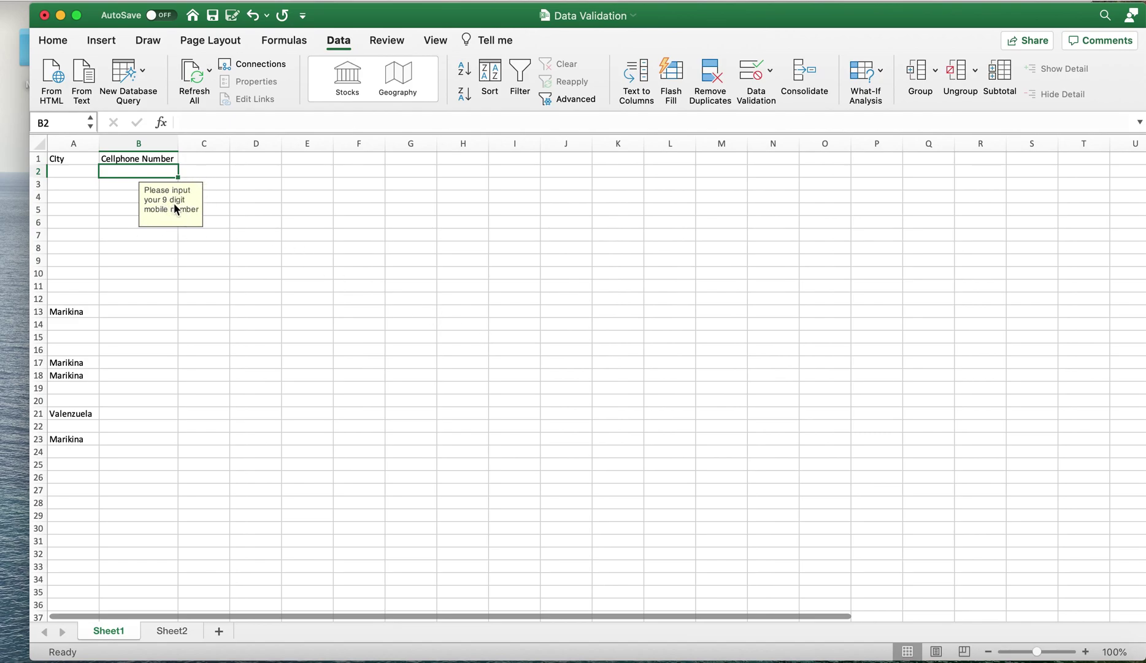
pyautogui.click(165, 245)
pyautogui.click(157, 175)
pyautogui.write('999999999')
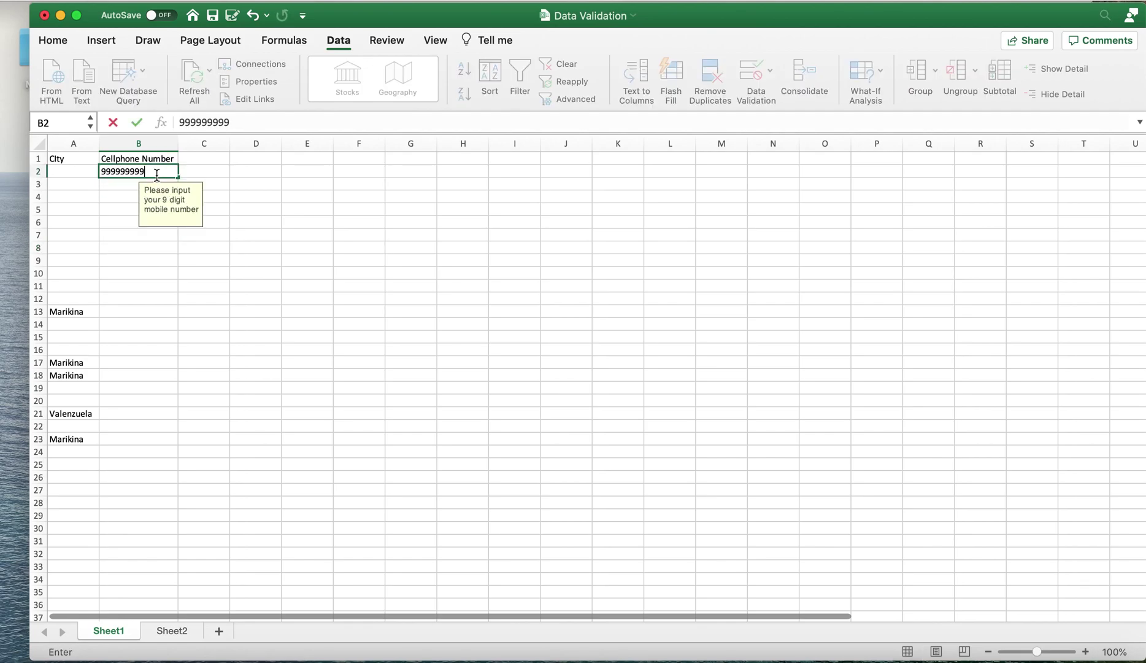
pyautogui.write('9')
pyautogui.press('Return')
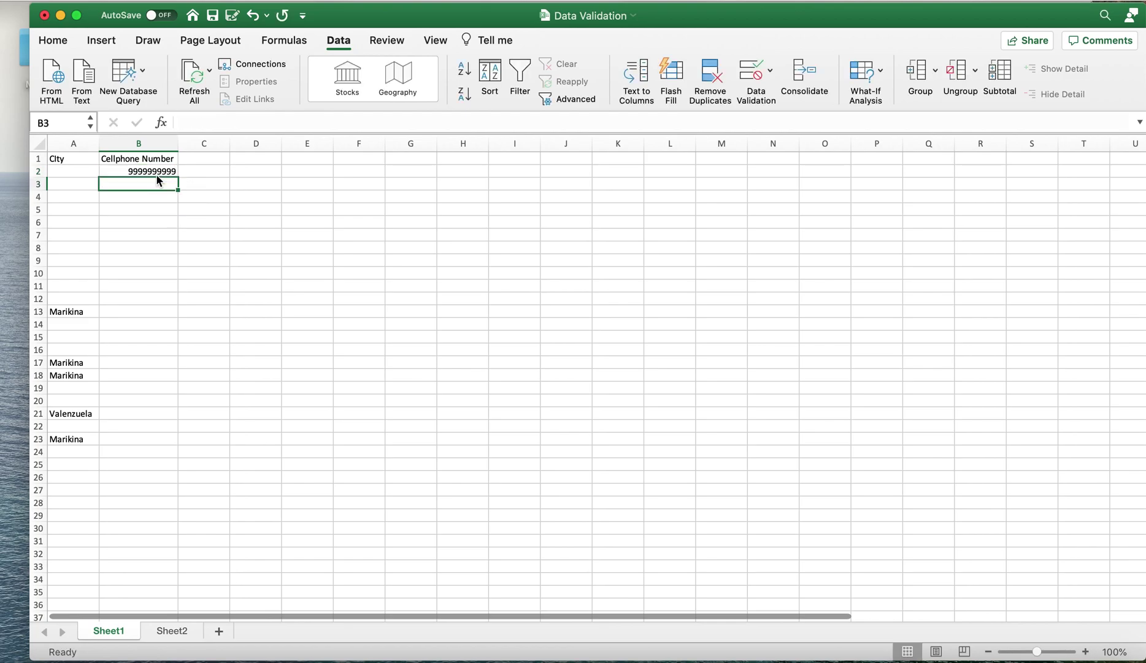
pyautogui.click(157, 176)
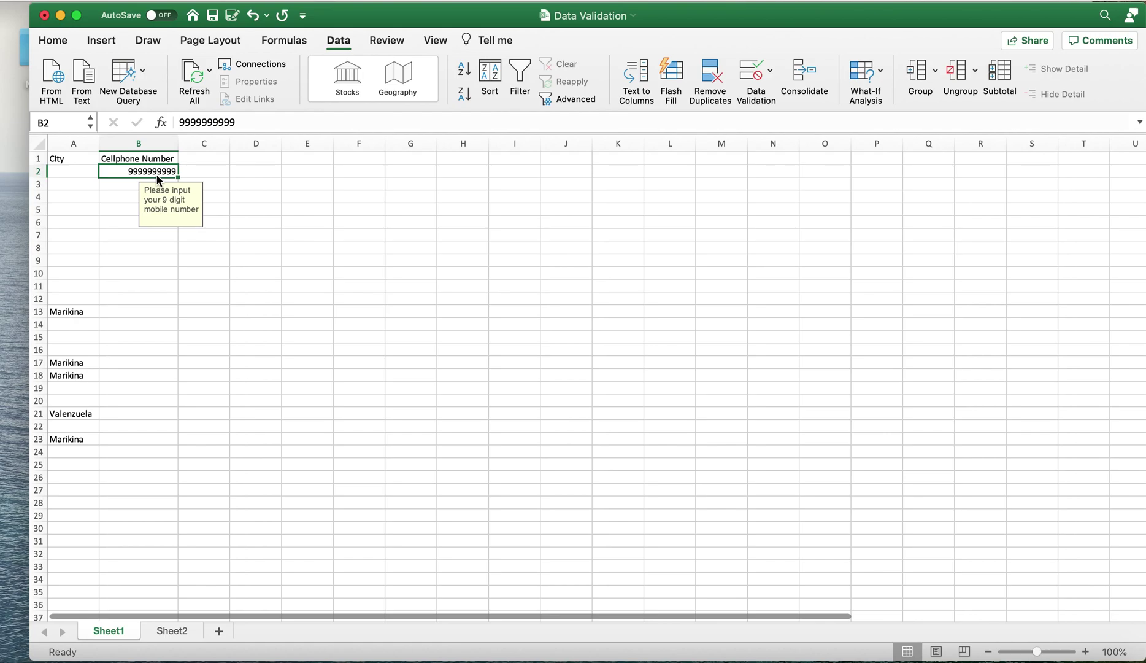
pyautogui.write('999818')
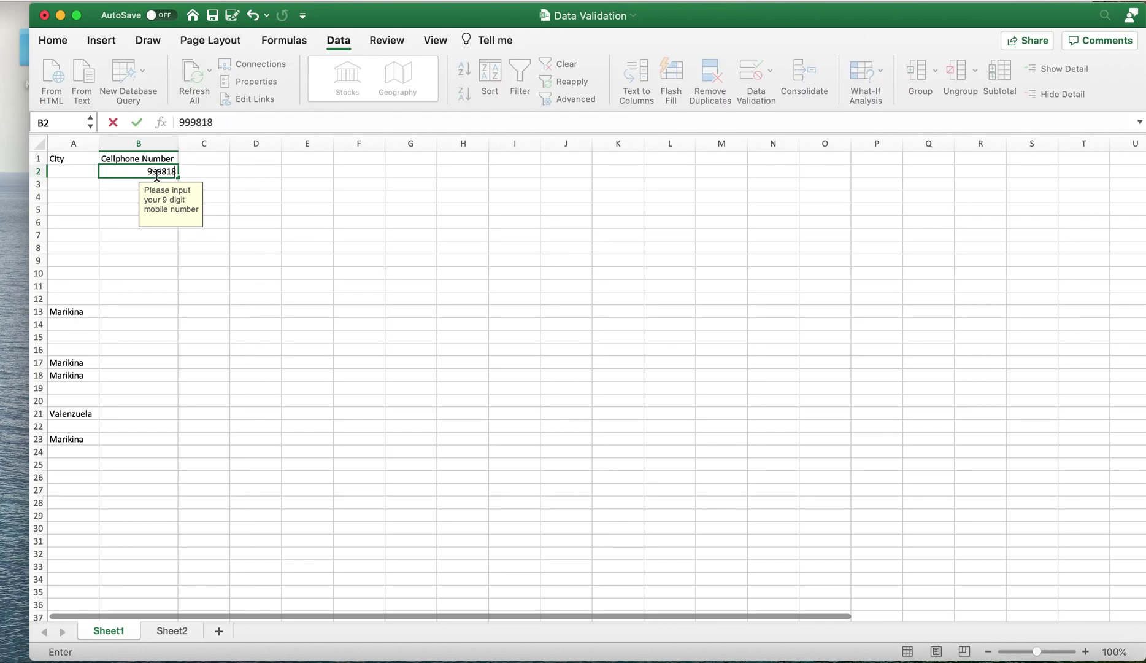
pyautogui.write('171718181')
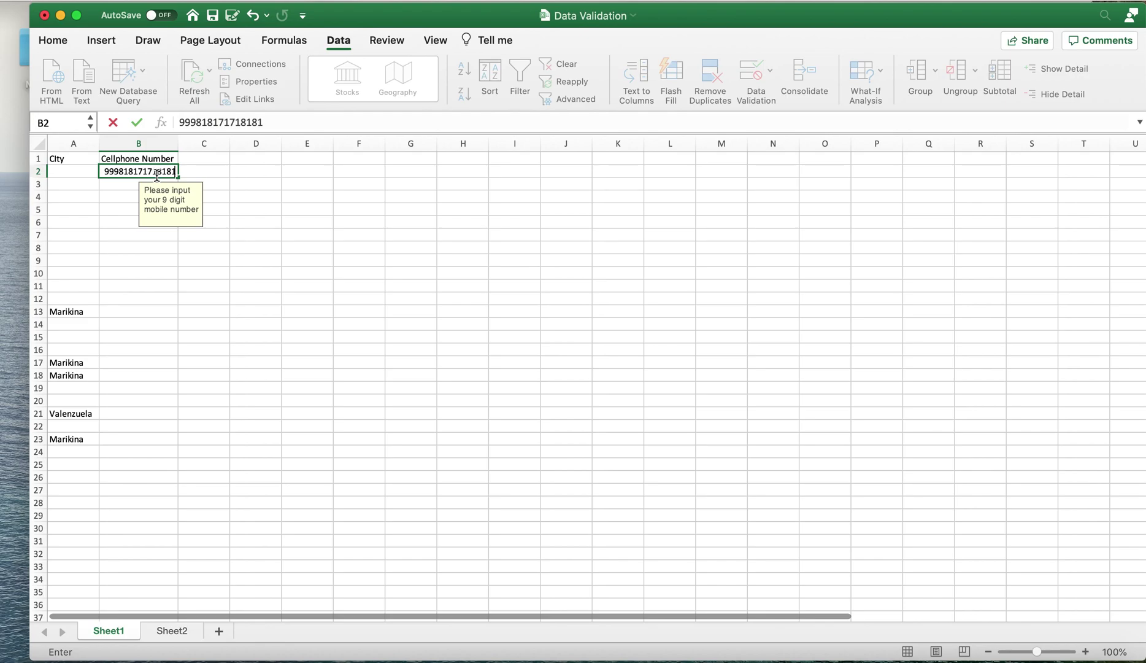
pyautogui.press('Return')
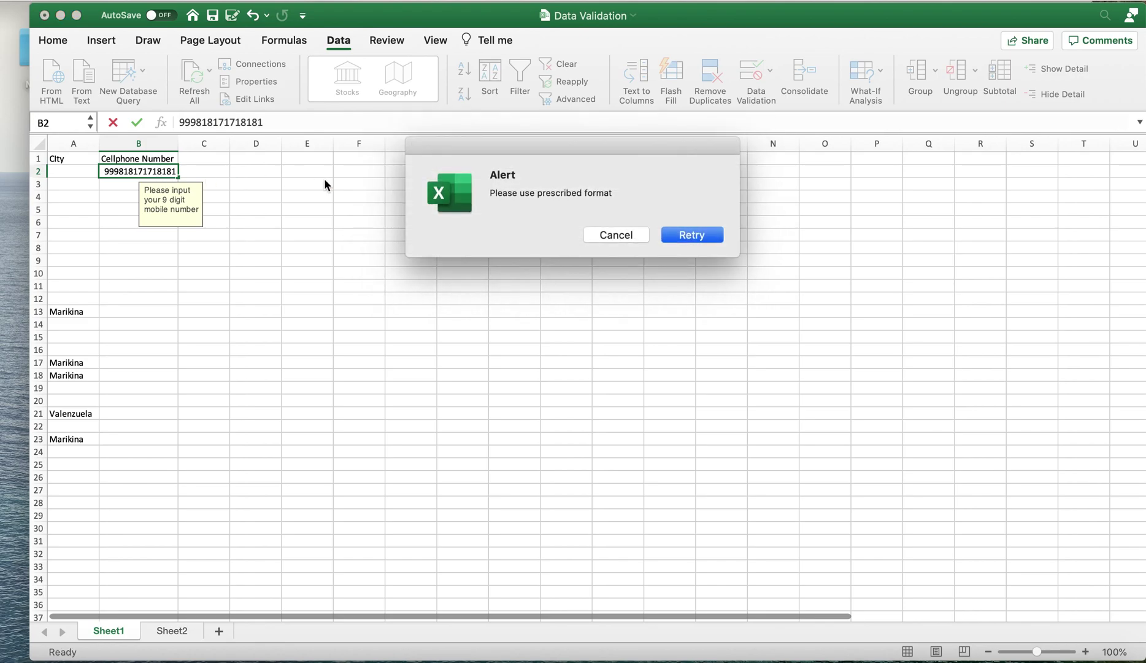